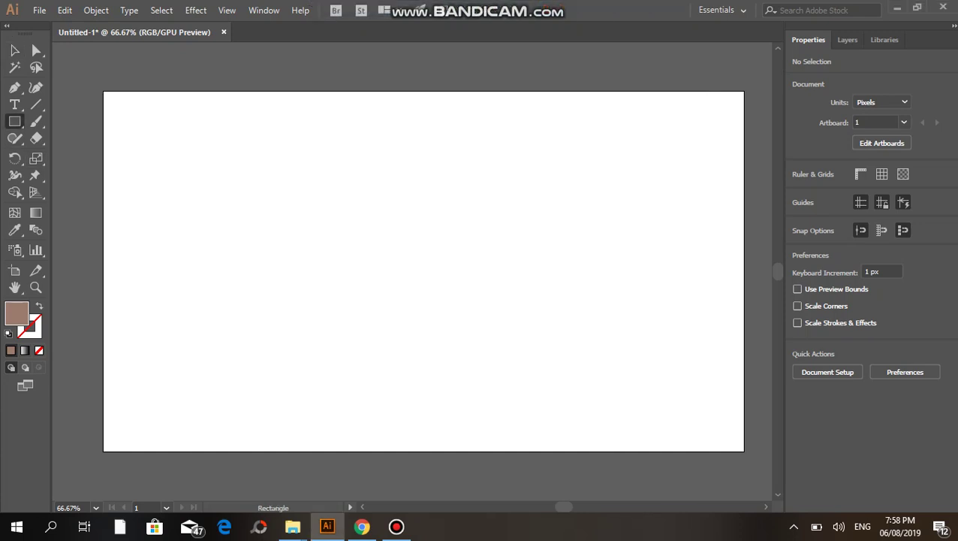
Draw a 484 × 484 px circle on the artboard's left and fill it black (000000).
left_click_drag(14, 121, 67, 154)
mouse_move(235, 152)
left_mouse_down()
mouse_move(460, 371)
mouse_move(456, 361)
mouse_move(463, 379)
left_mouse_up()
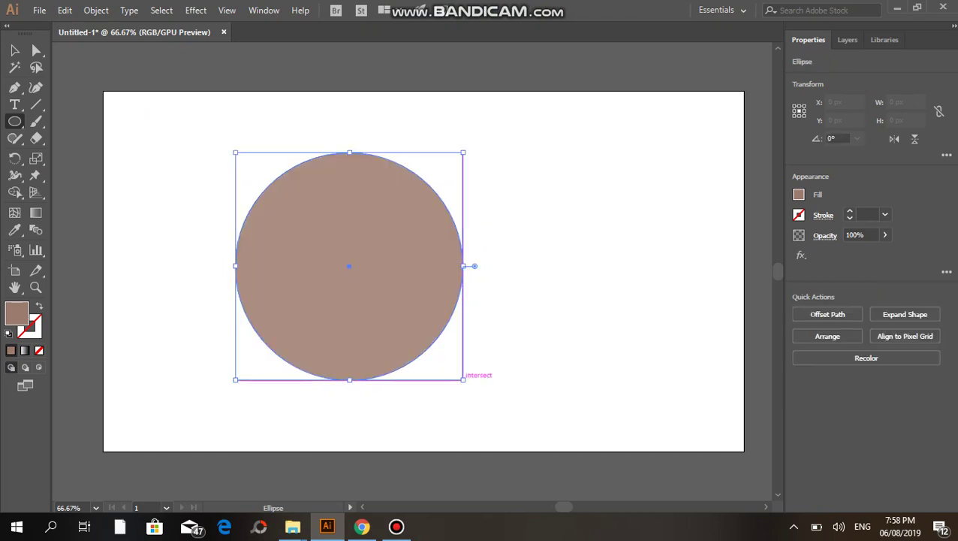
double_click(16, 312)
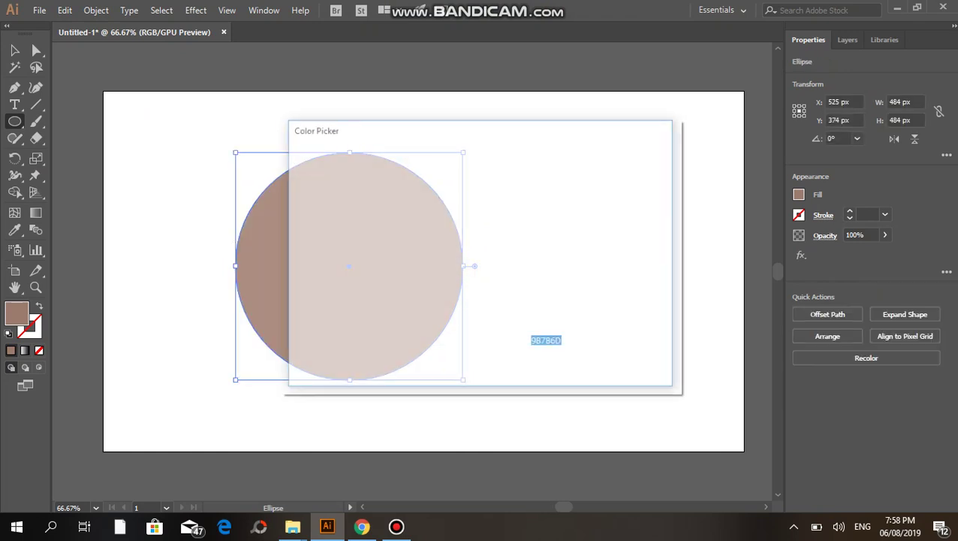
type("000000")
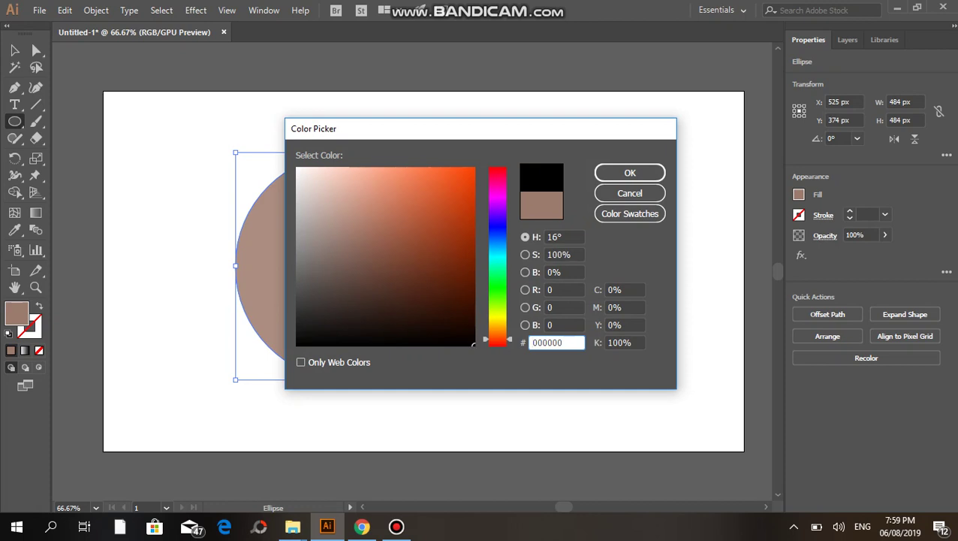
left_click(630, 172)
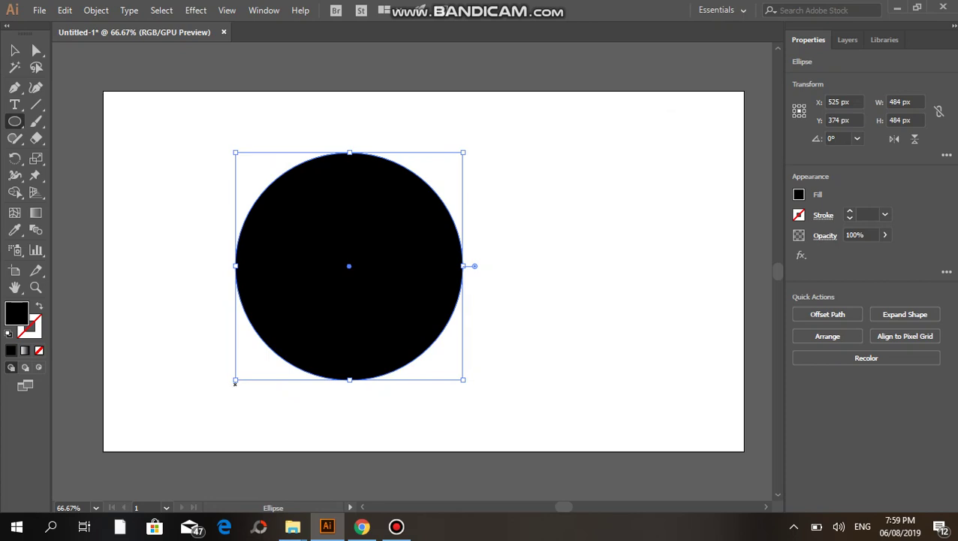
Draw a slightly smaller ellipse, about 441 × 457 px, inside the black disc.
left_click_drag(235, 381, 242, 372)
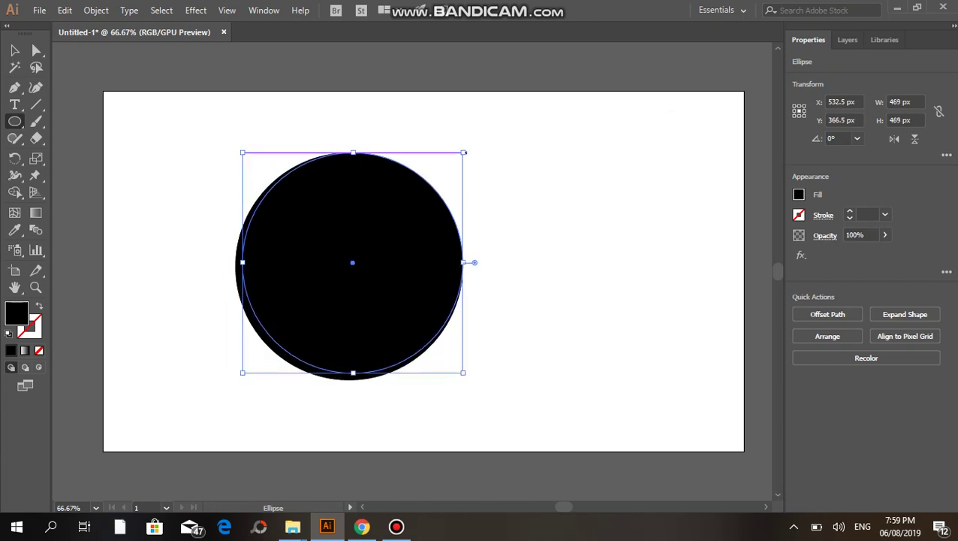
left_click_drag(465, 152, 456, 158)
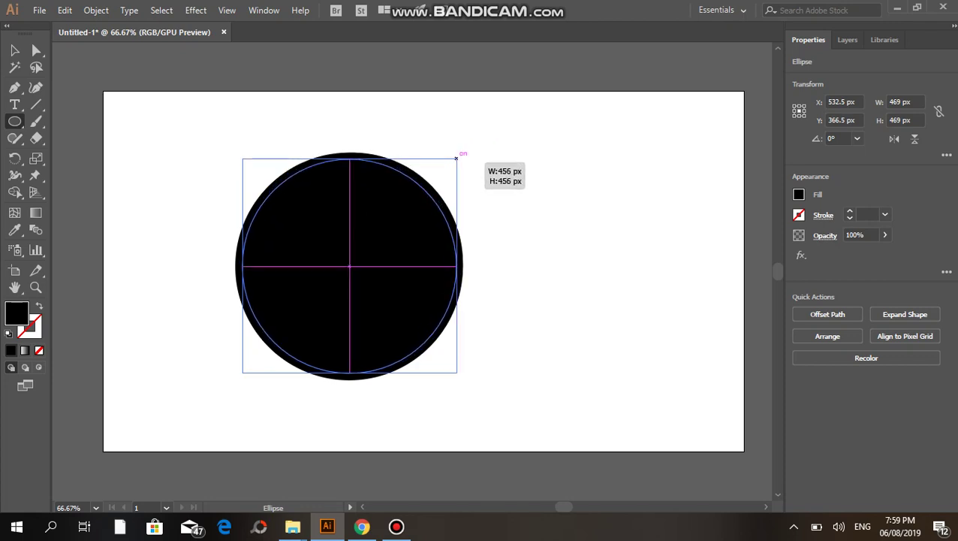
left_click_drag(455, 157, 452, 157)
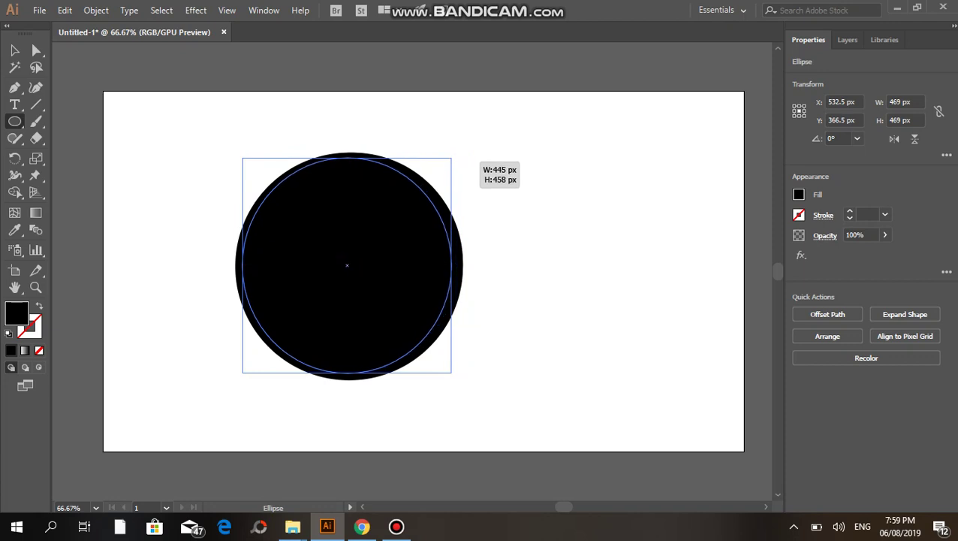
left_click_drag(451, 157, 450, 157)
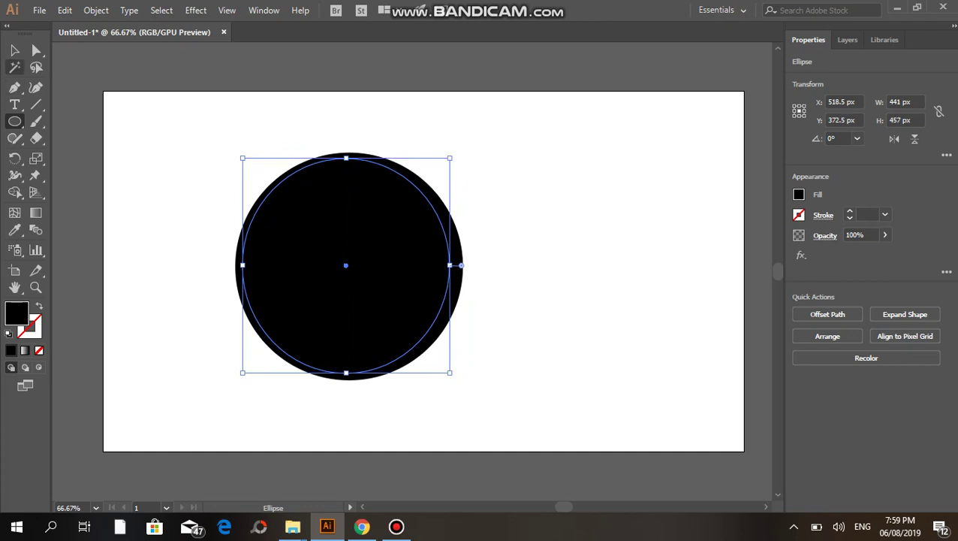
left_click(14, 50)
Subtract the inner ellipse from the disc with Pathfinder Minus Front, leaving a ring.
key("ctrl+shift+a")
key("ctrl+a")
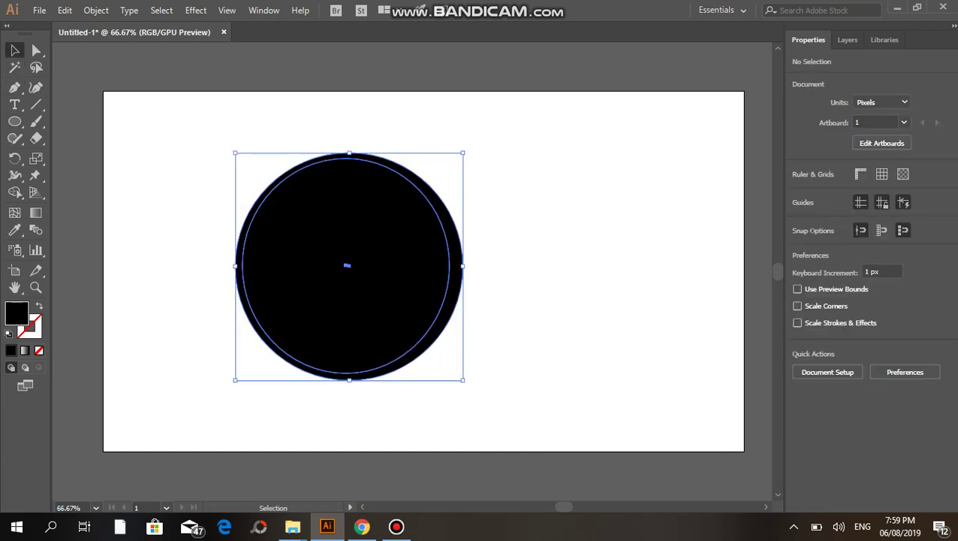
left_click(824, 371)
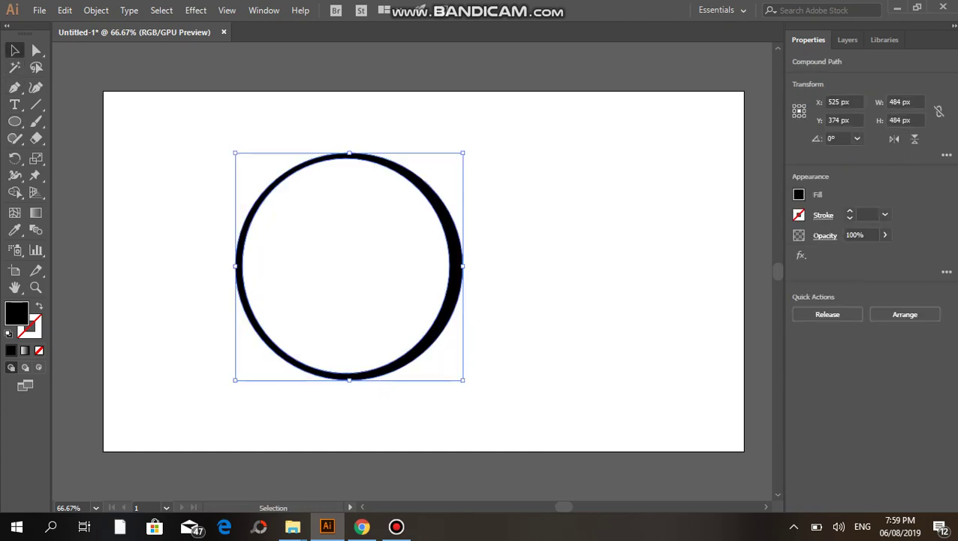
key("ctrl+shift+a")
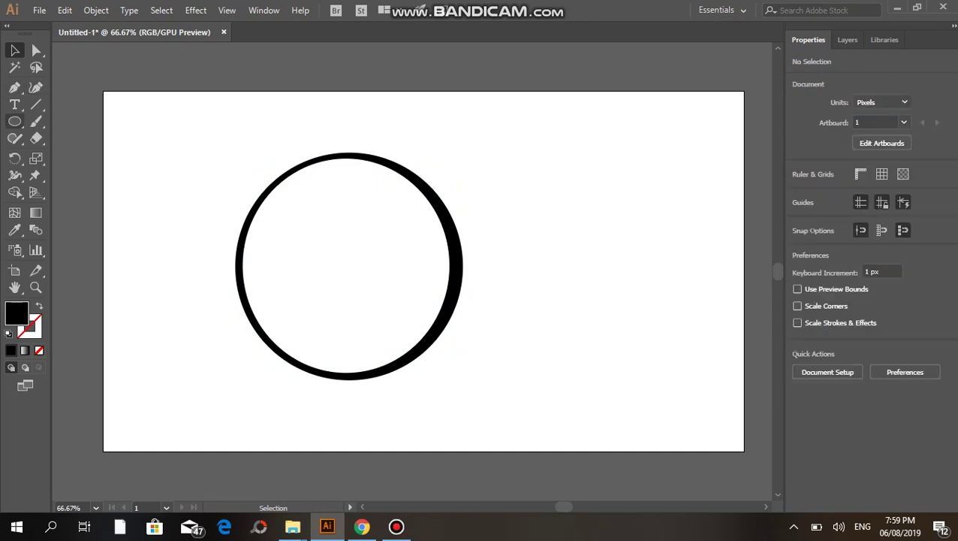
Draw a 409 × 393 px rectangle over the ring's upper-left portion.
right_click(14, 121)
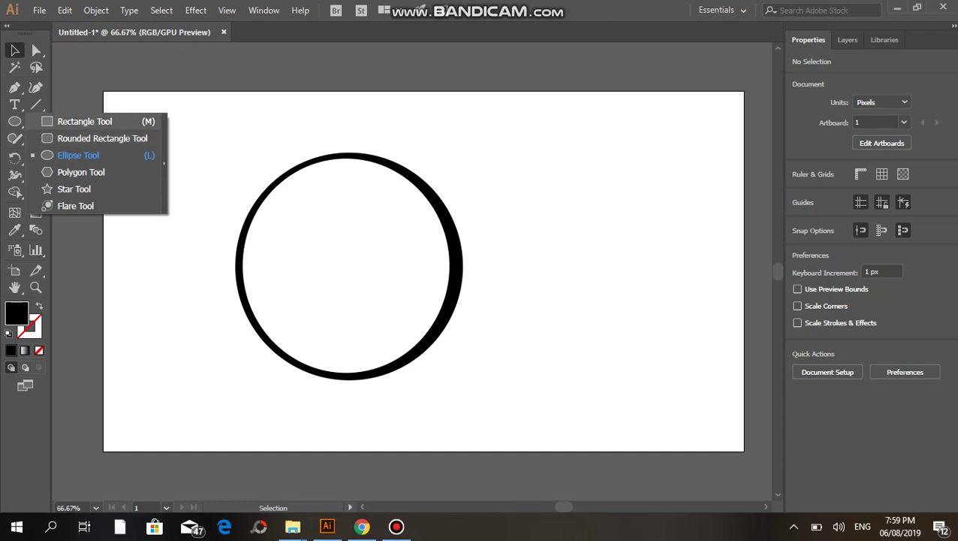
key("Escape")
key("m")
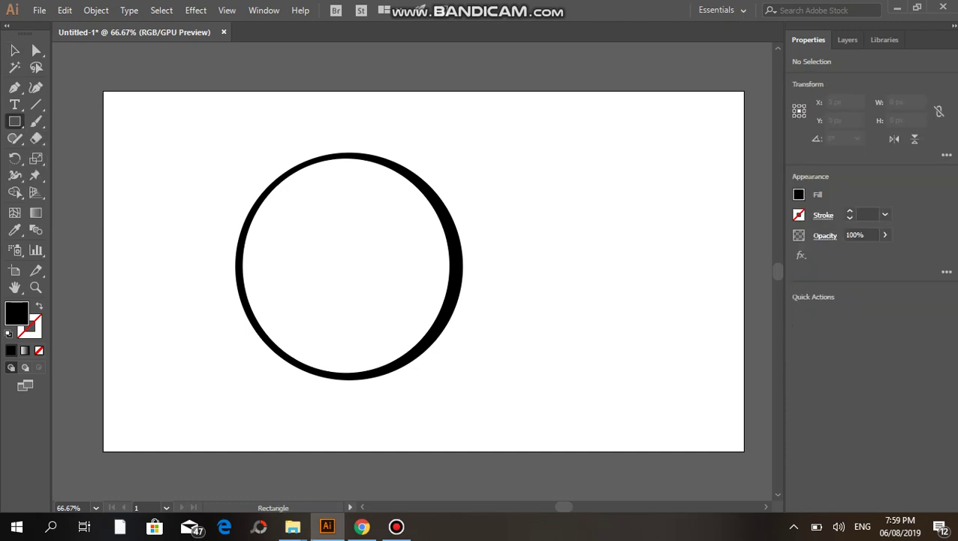
mouse_move(181, 100)
left_mouse_down()
mouse_move(383, 270)
mouse_move(373, 283)
left_mouse_up()
Cut the rectangle out of the ring with Minus Front to leave an open arc.
key("v")
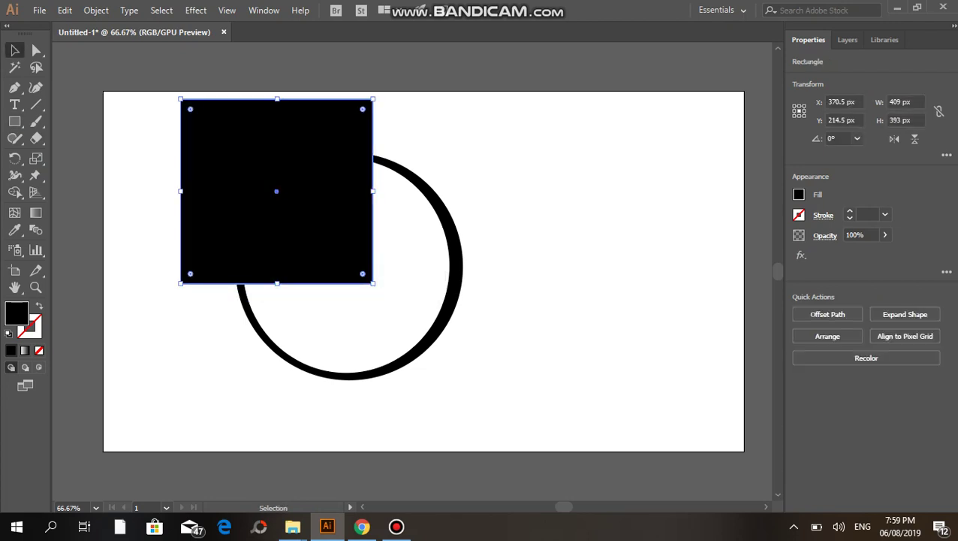
key("ctrl+a")
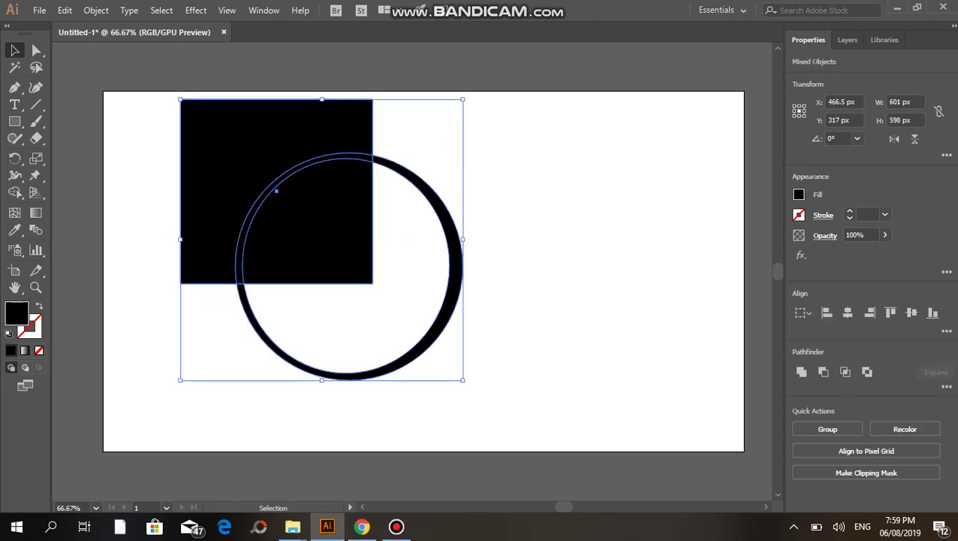
left_click(824, 371)
key("ctrl+shift+a")
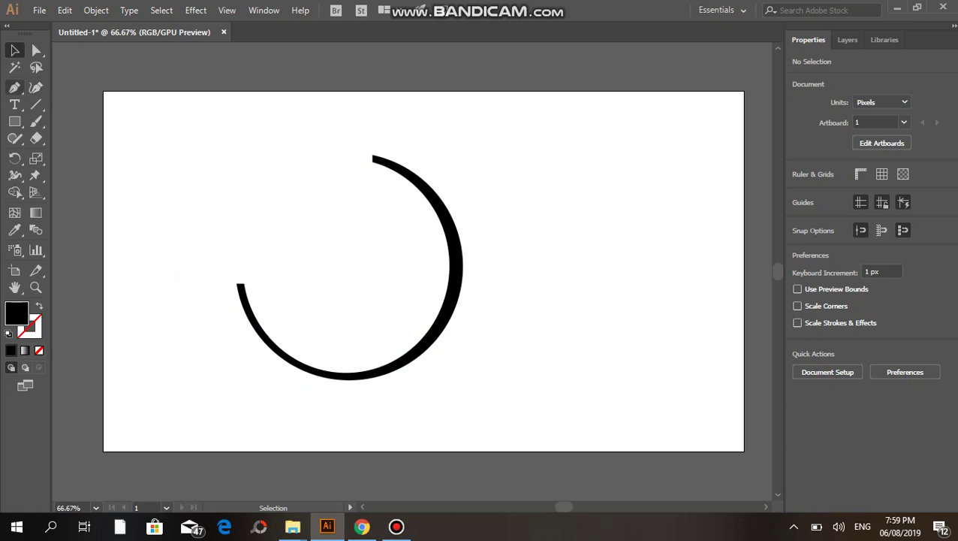
Draw a closed, curved black handle shape with the Pen tool on the ring's right side.
left_click(14, 87)
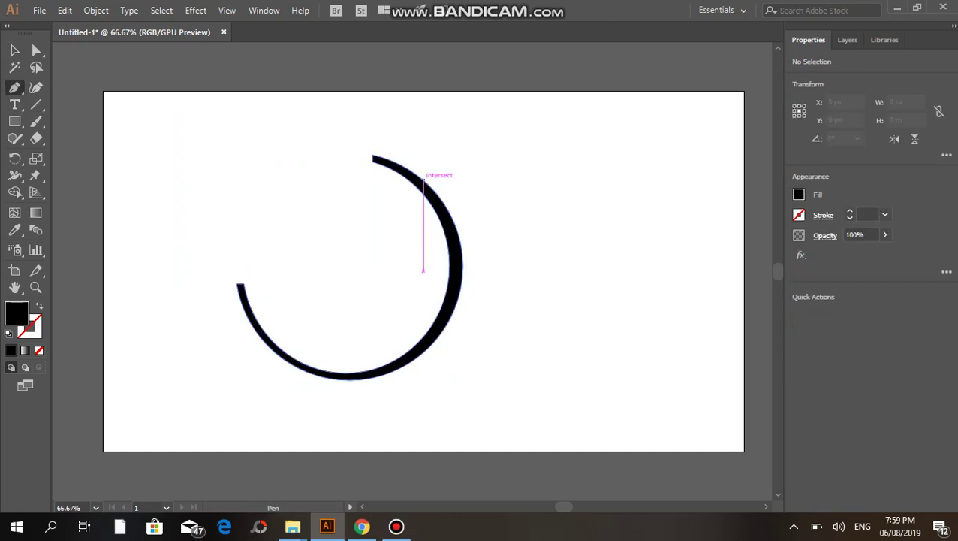
left_click(434, 190)
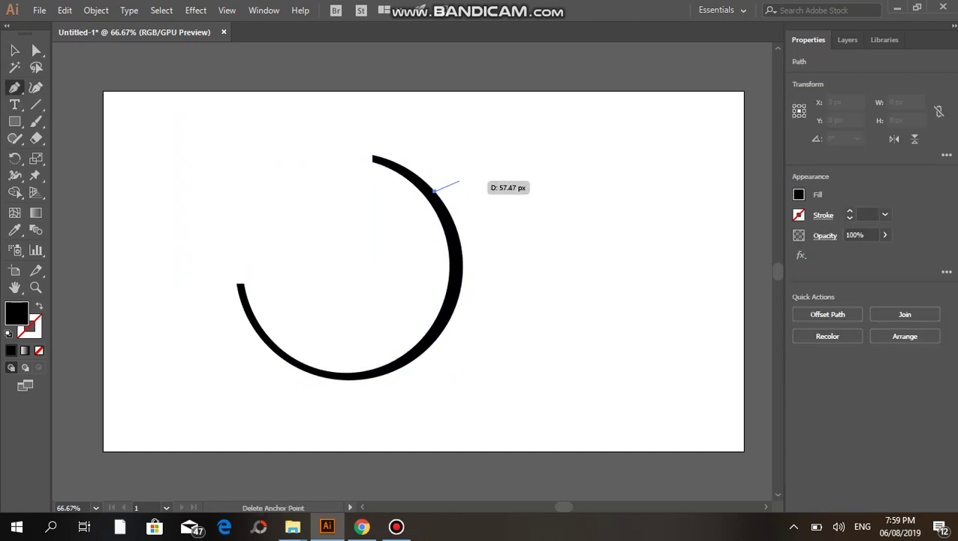
left_click_drag(511, 182, 525, 208)
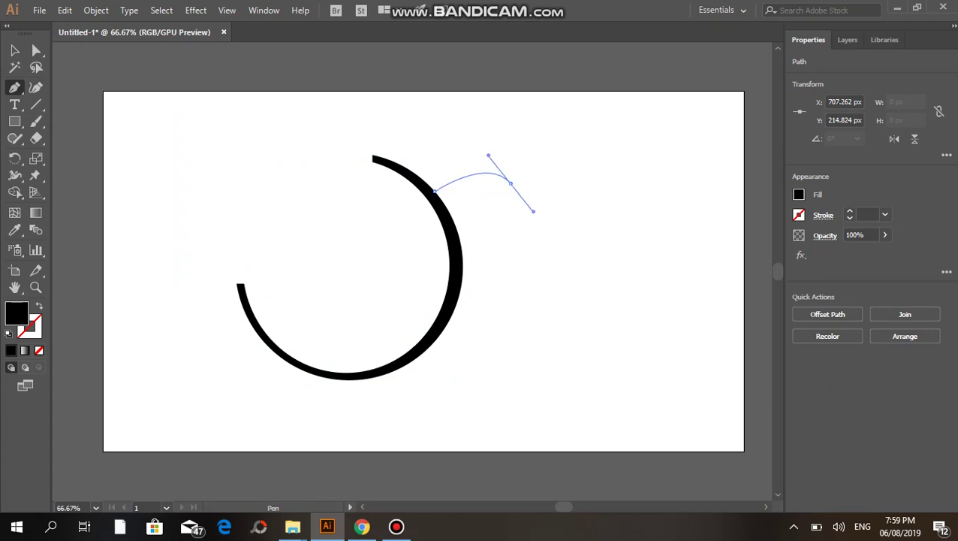
left_click_drag(537, 210, 537, 211)
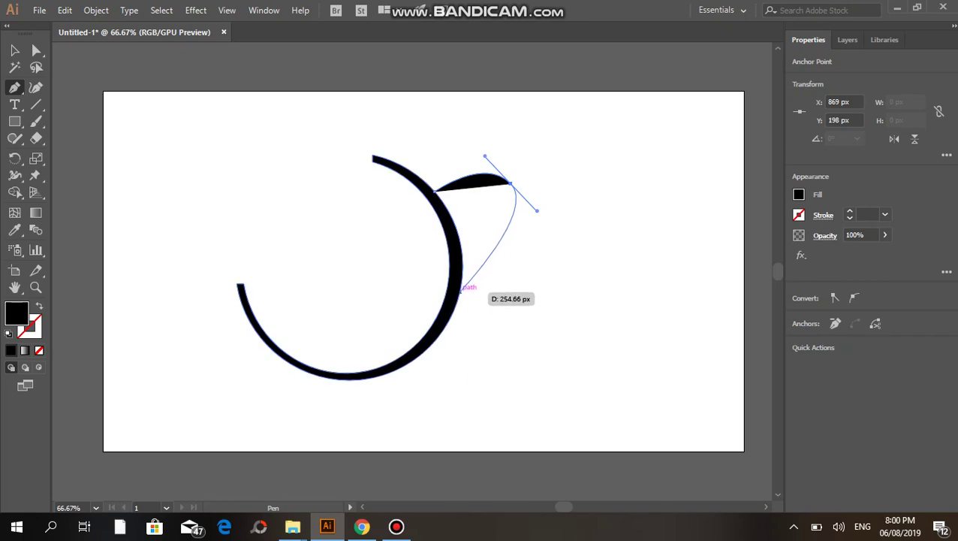
left_click(459, 294)
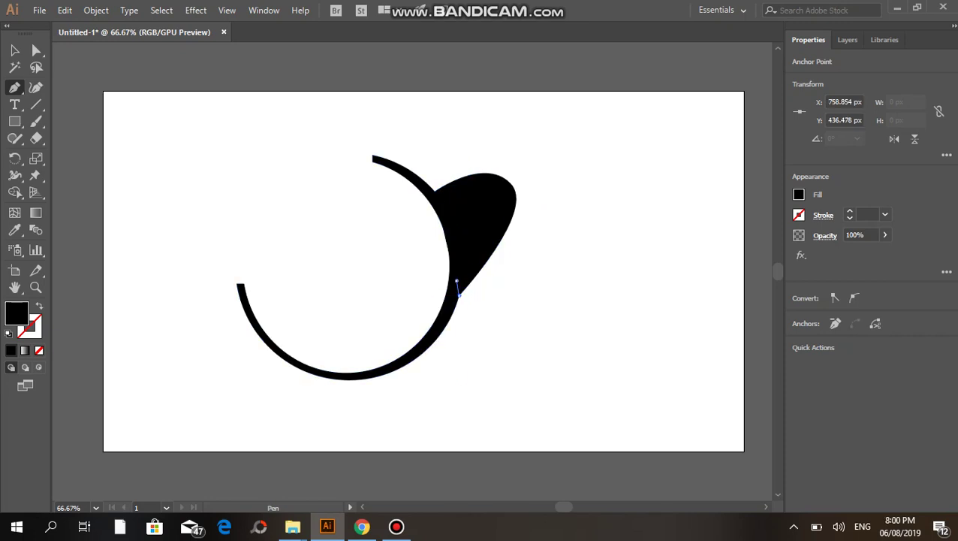
mouse_move(525, 208)
left_mouse_down()
mouse_move(504, 186)
mouse_move(499, 142)
mouse_move(519, 192)
mouse_move(453, 243)
mouse_move(419, 241)
mouse_move(454, 247)
mouse_move(281, 125)
mouse_move(60, 151)
left_mouse_up()
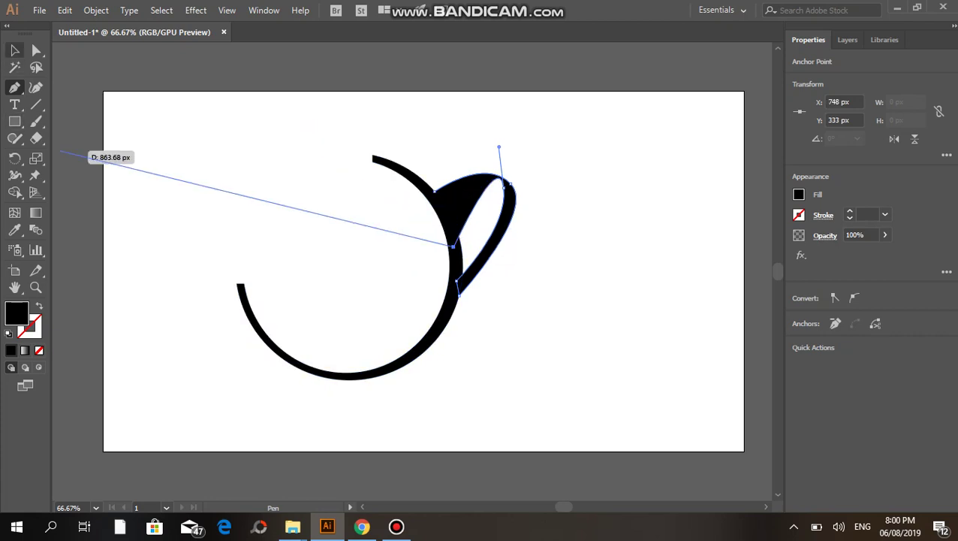
key("v")
key("ctrl+shift+a")
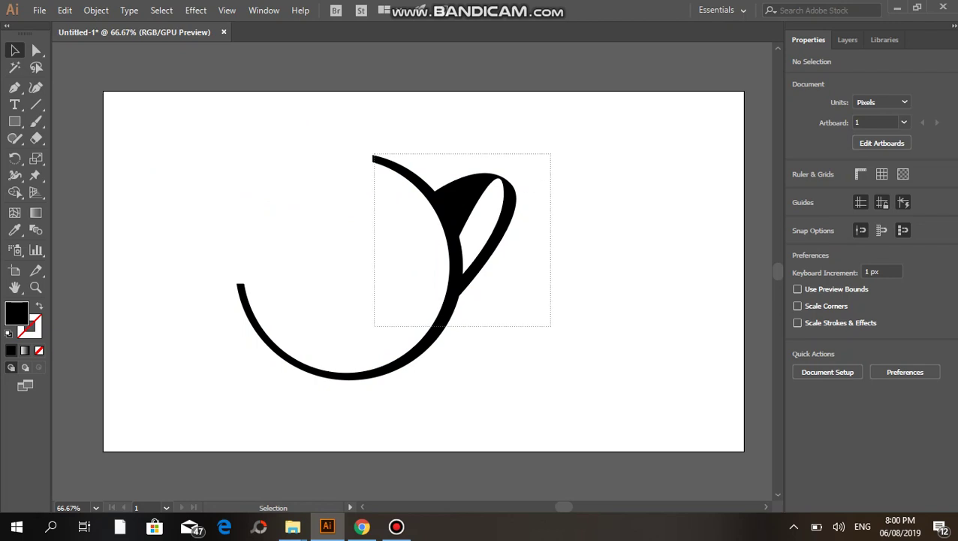
Group the handle with the ring, then return to the Selection tool.
left_click_drag(373, 154, 550, 326)
left_click_drag(544, 179, 460, 239)
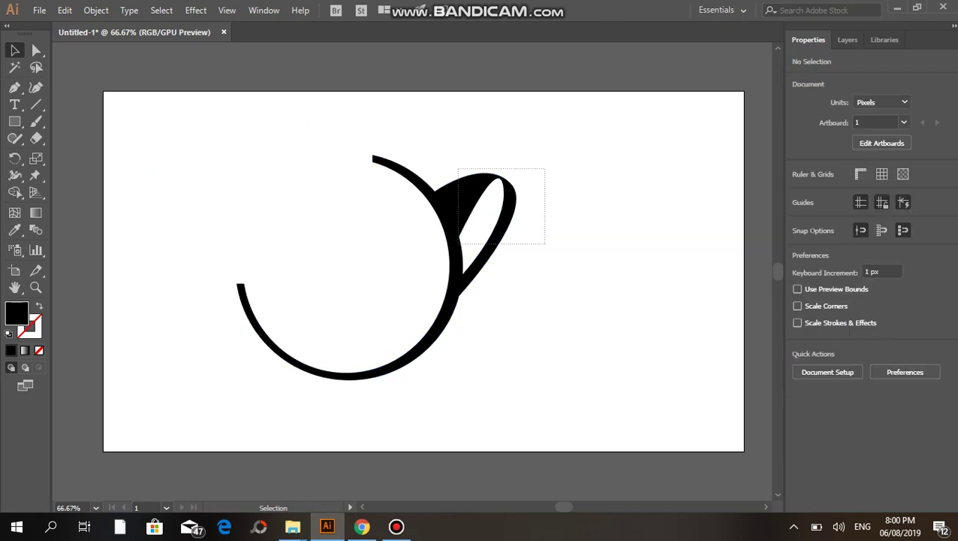
right_click(452, 238)
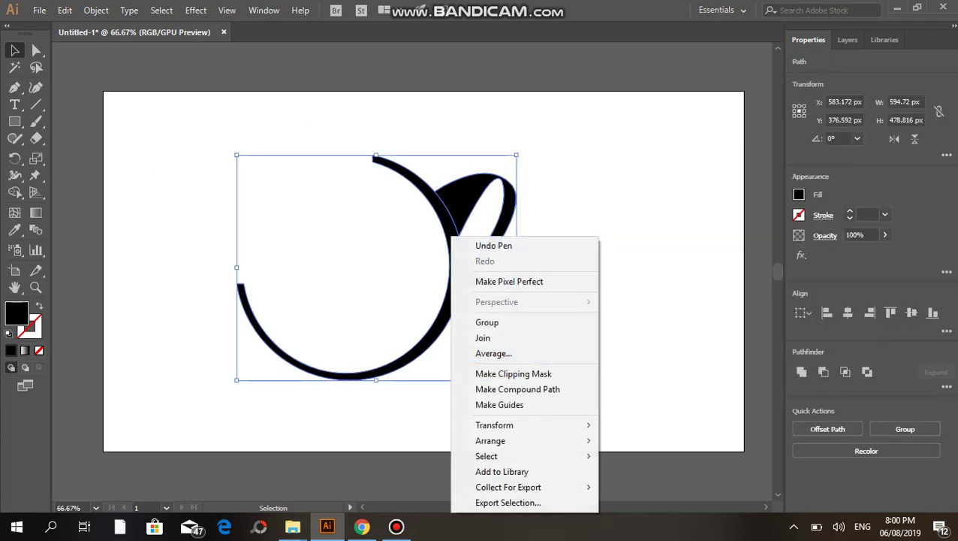
left_click(486, 322)
key("ctrl+shift+a")
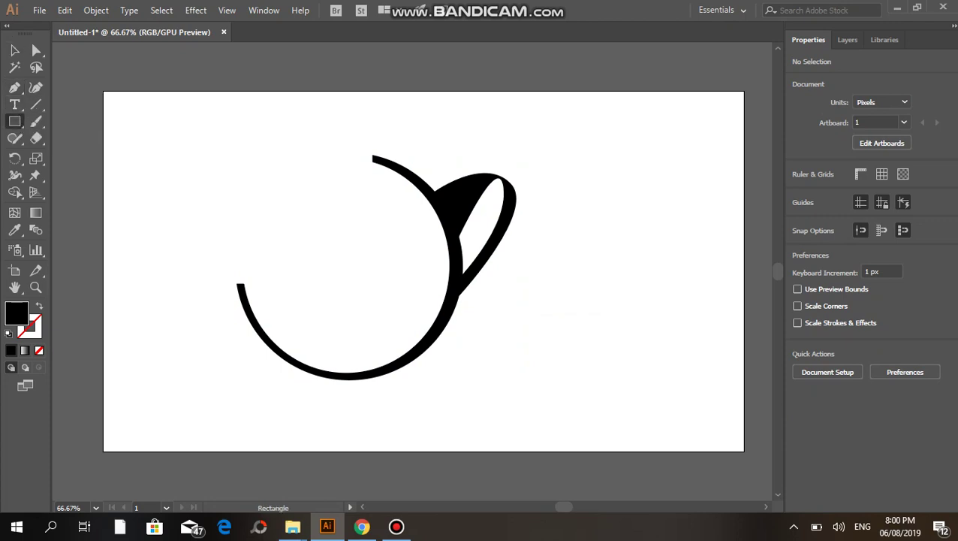
left_click(15, 87)
left_click(14, 50)
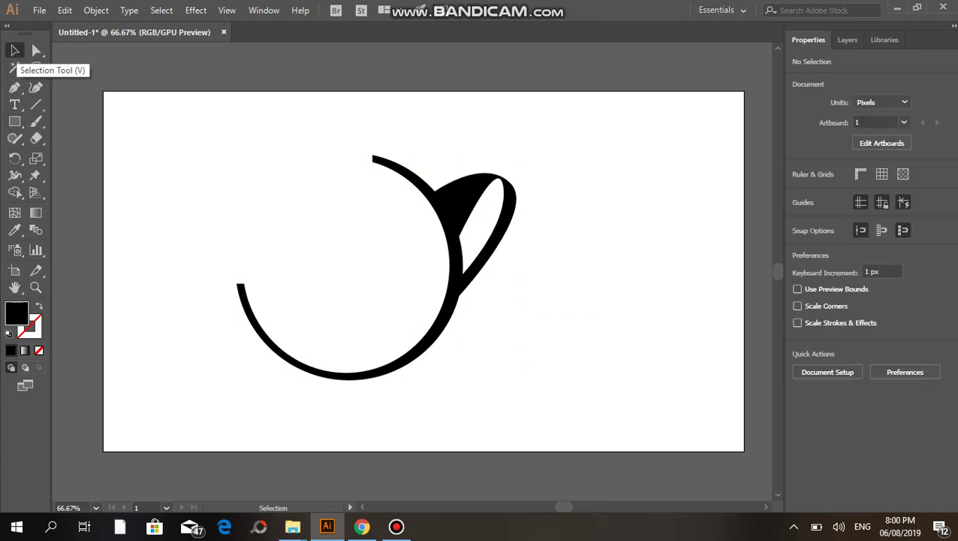
left_click(14, 50)
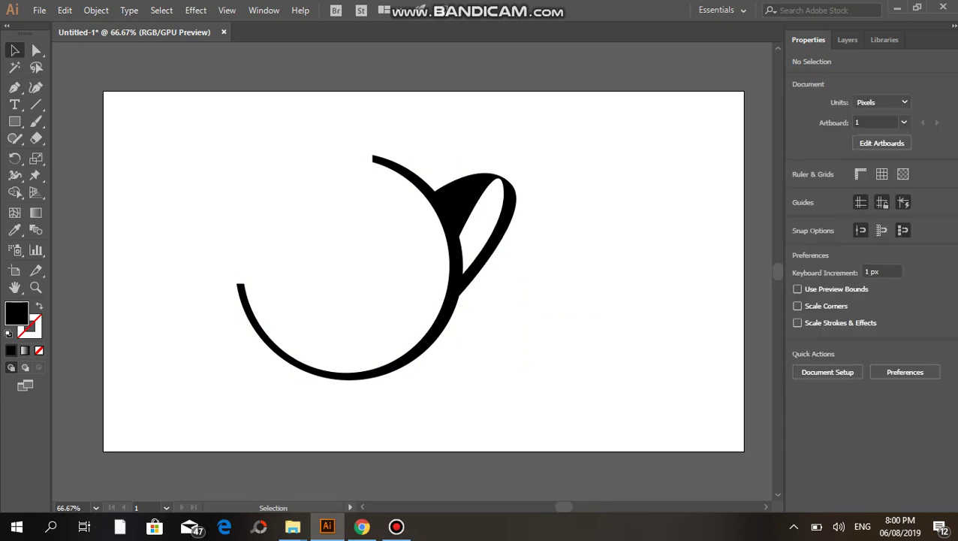
Draw a 417 × 417 px black circle inside the ring and move the ring-and-handle group right.
left_click_drag(15, 121, 82, 155)
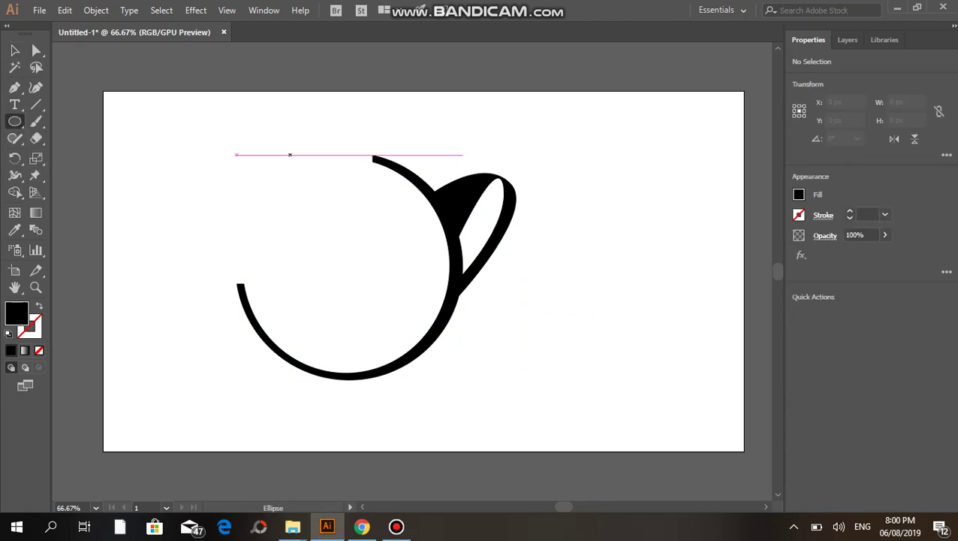
mouse_move(278, 155)
left_mouse_down()
mouse_move(371, 262)
mouse_move(497, 344)
mouse_move(473, 350)
left_mouse_up()
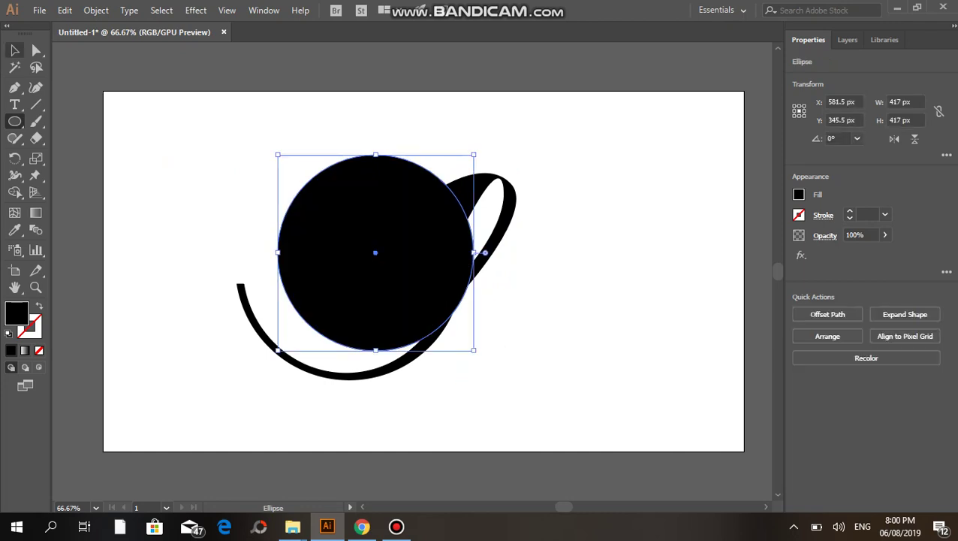
key("v")
left_click_drag(396, 244, 349, 268)
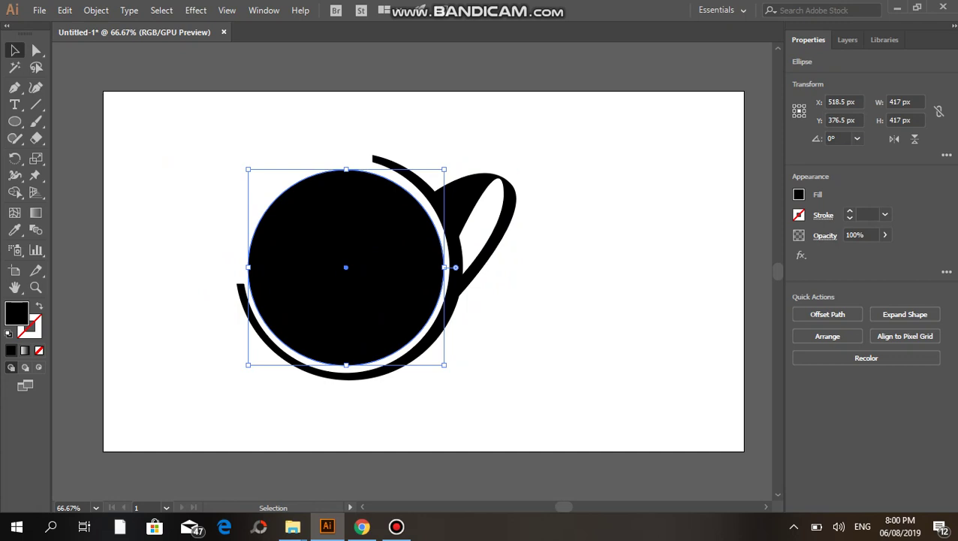
left_click(449, 261)
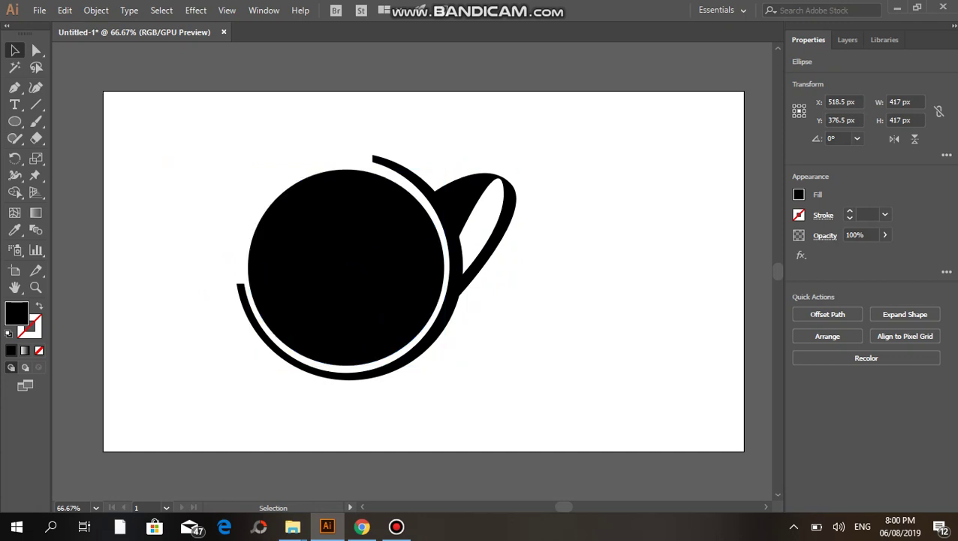
left_click_drag(449, 258, 688, 325)
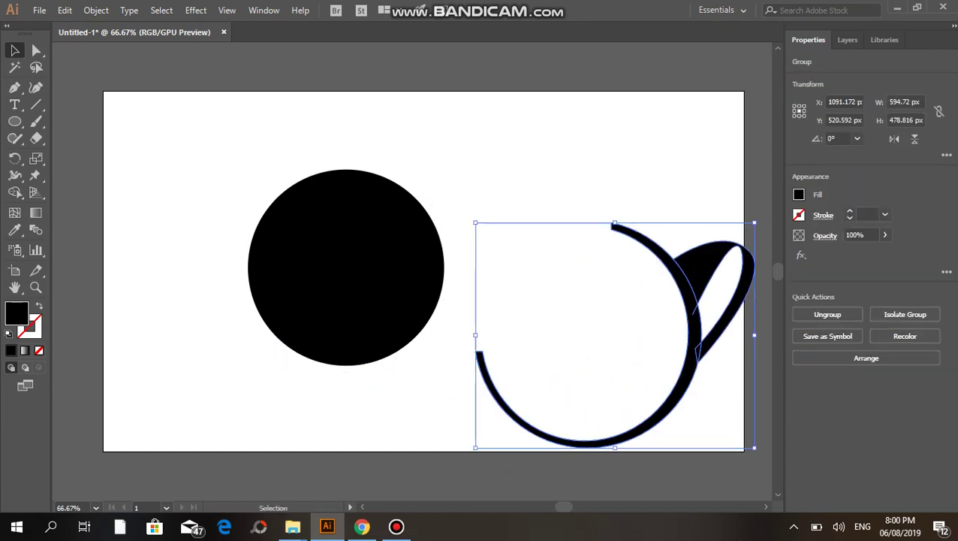
Draw a closed Pen cutting shape over the circle's top with a wavy lower edge.
key("ctrl+shift+a")
key("p")
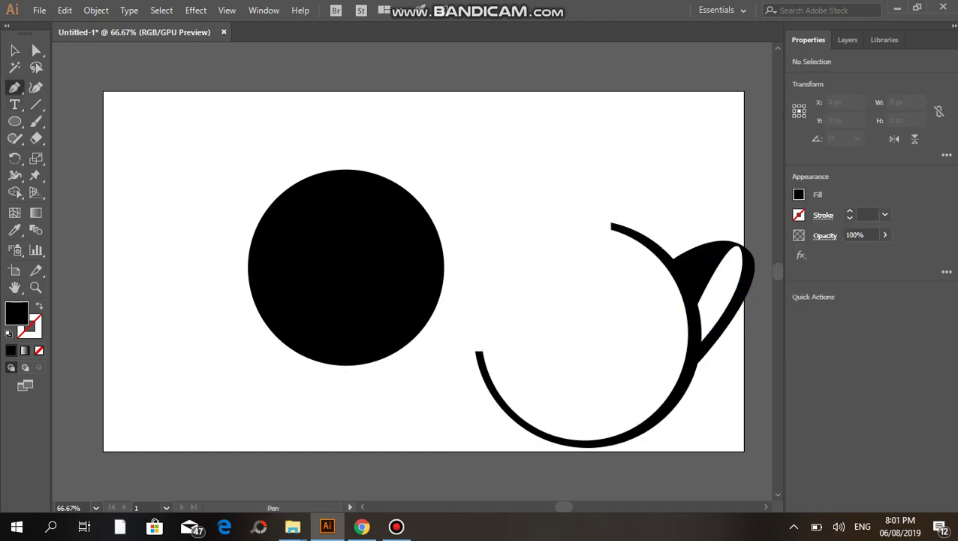
left_click(241, 302)
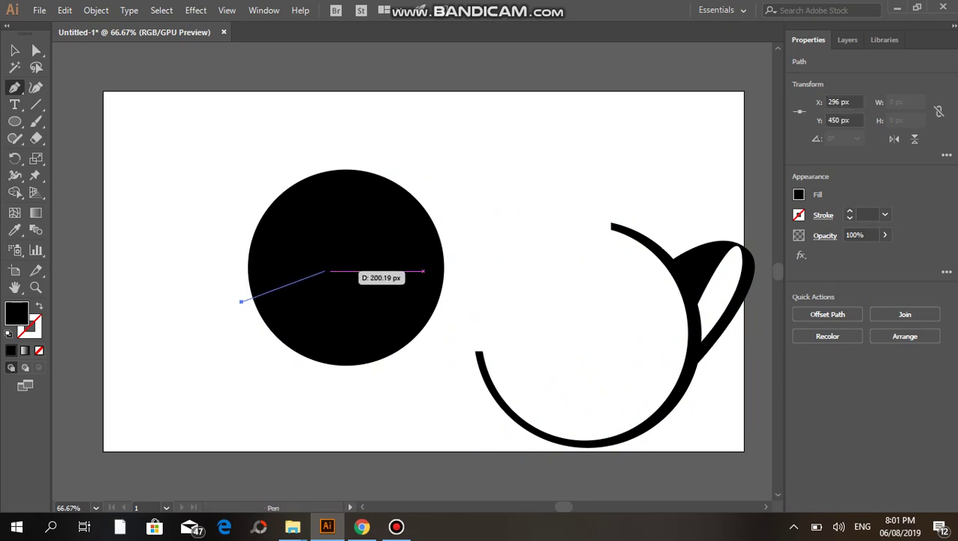
left_click_drag(346, 268, 378, 280)
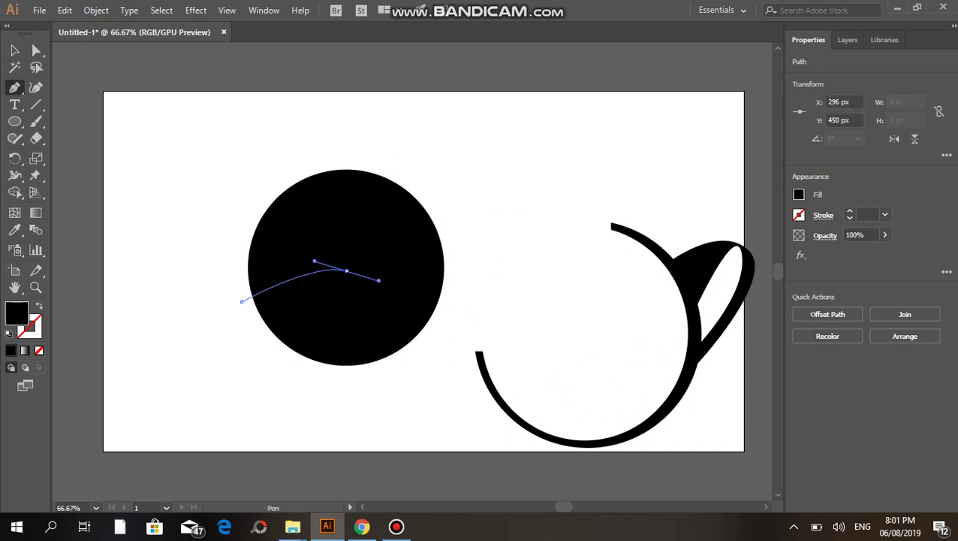
left_click_drag(436, 239, 436, 220)
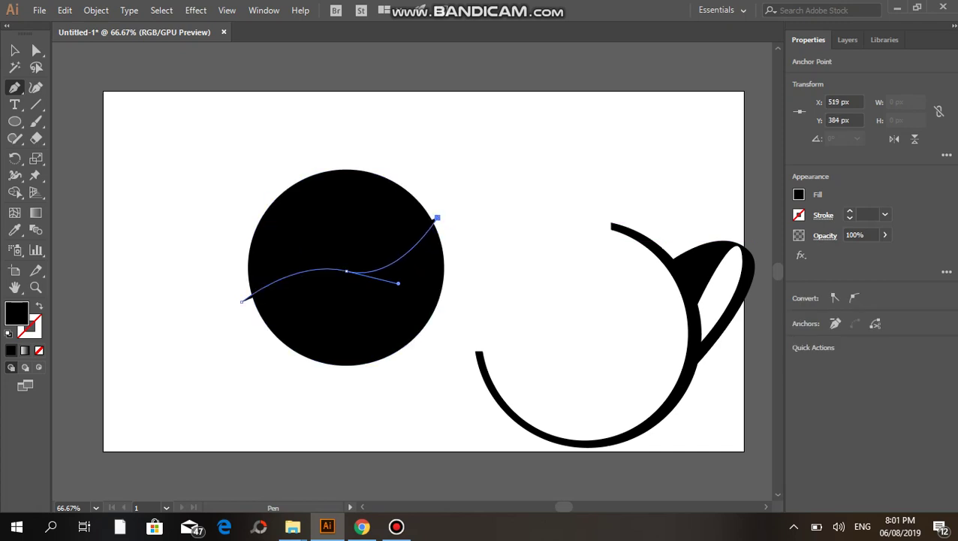
left_click(401, 139)
left_click(269, 140)
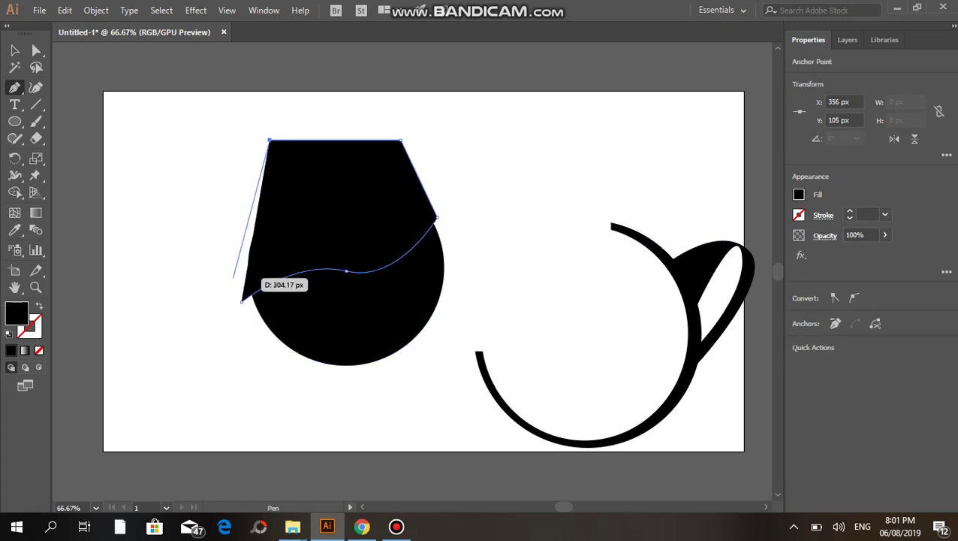
left_click(184, 286)
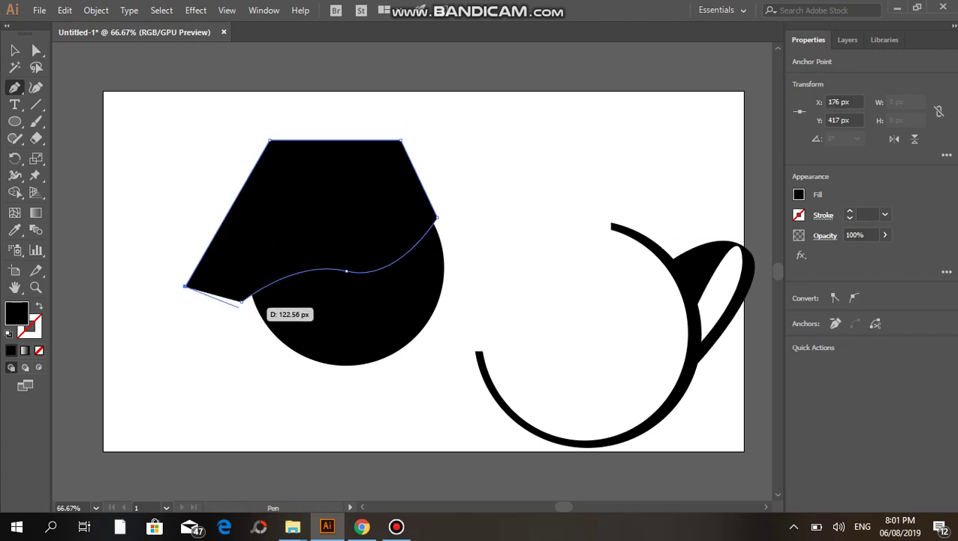
left_click(241, 300)
Subtract the cutting shape from the circle with Minus Front, leaving the wavy coffee shape.
key("v")
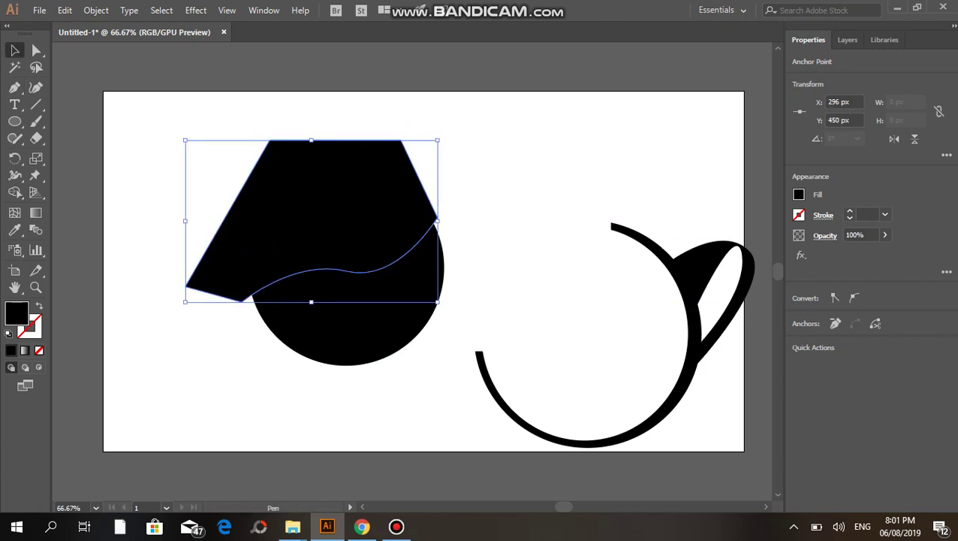
left_click_drag(464, 139, 323, 320)
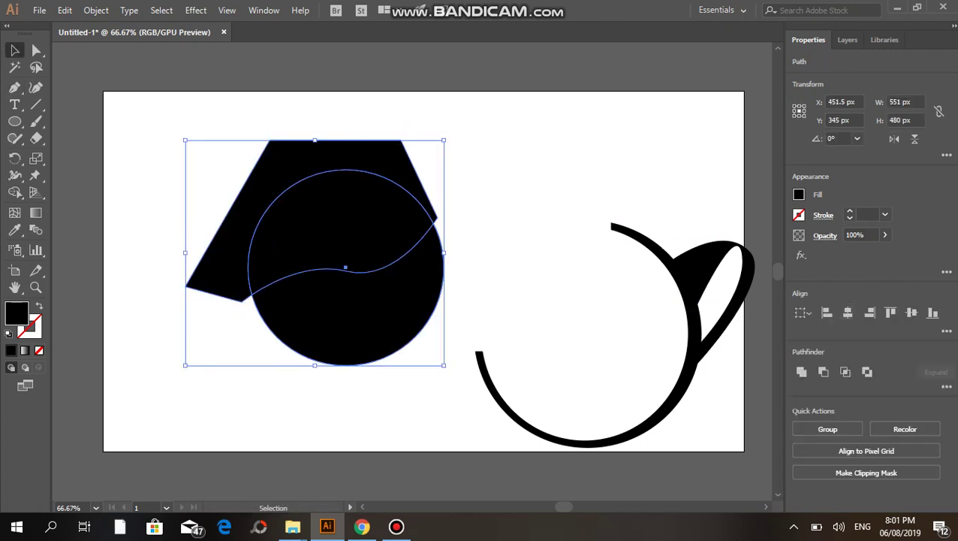
left_click(823, 371)
key("ctrl+shift+a")
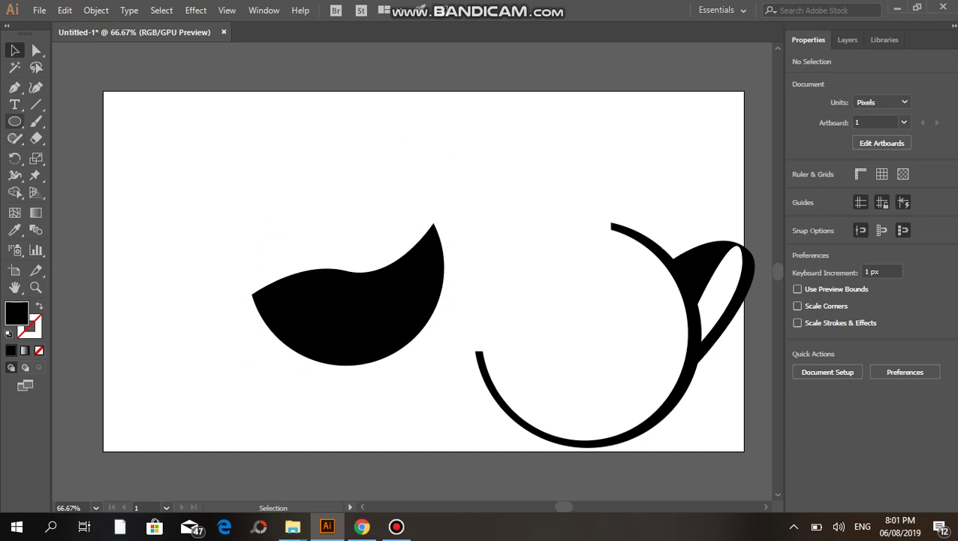
Start the black splash path with the Pen tool, shaping its first curved spike.
left_click(15, 121)
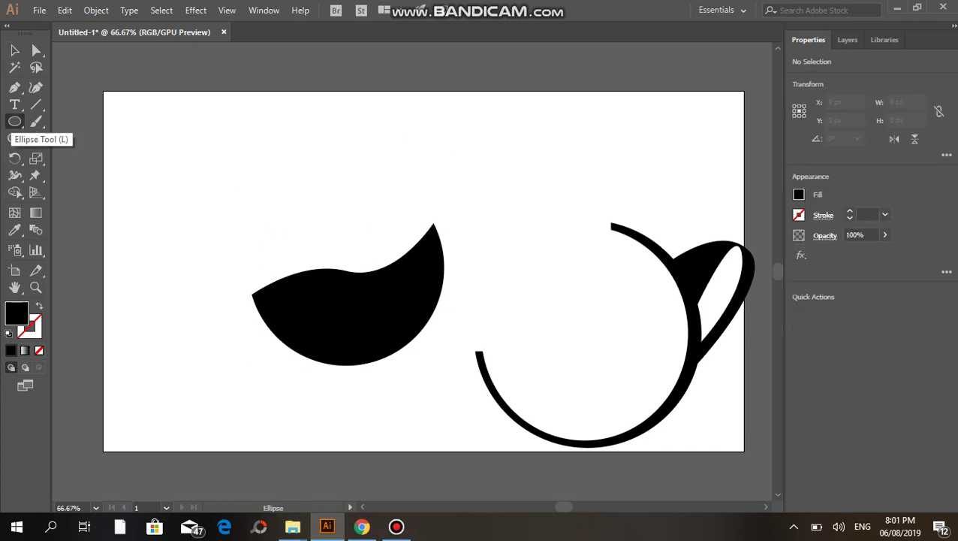
right_click(14, 121)
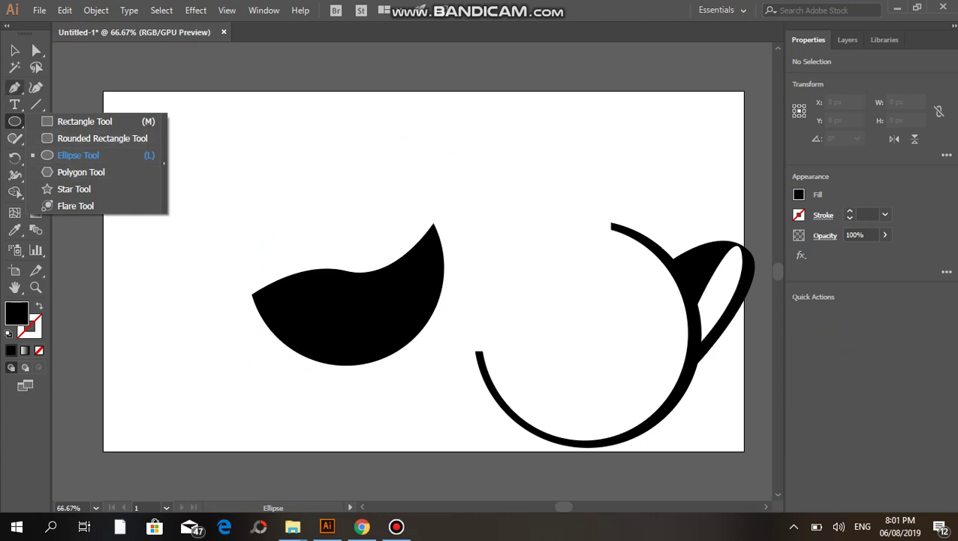
key("p")
left_click_drag(210, 200, 235, 200)
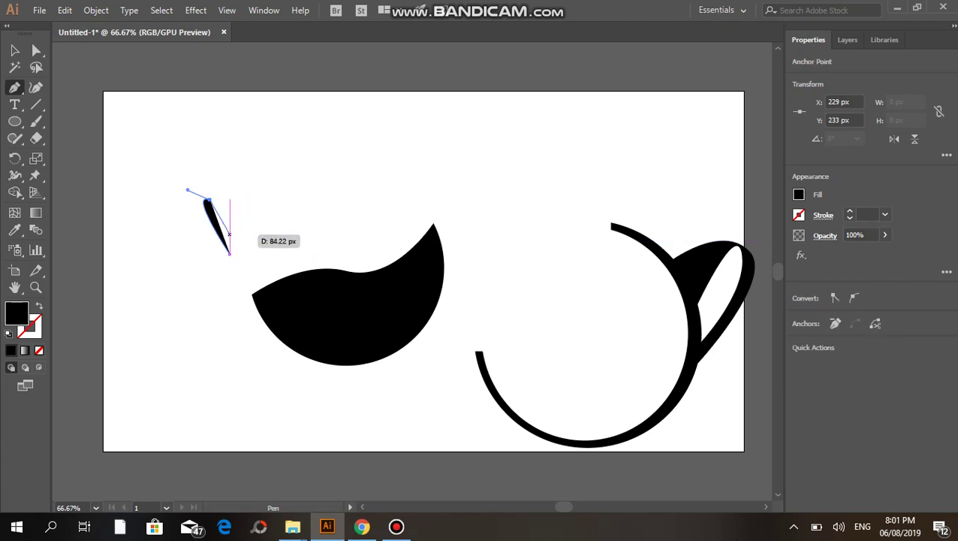
mouse_move(230, 226)
left_mouse_down()
mouse_move(237, 213)
mouse_move(224, 174)
left_mouse_up()
left_click(224, 175)
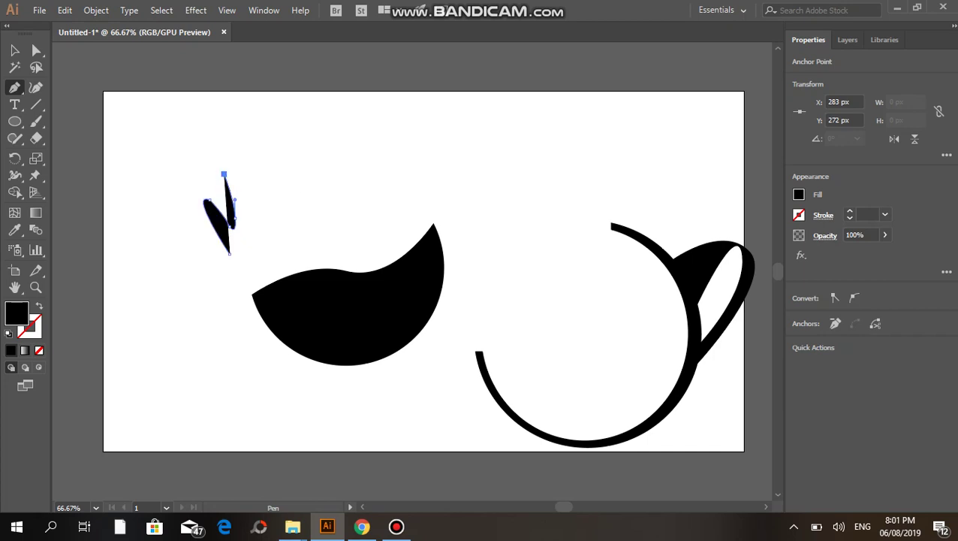
Extend the splash outline into a second spike and a tall third spike, and finish it.
left_click_drag(224, 174, 266, 205)
left_click_drag(311, 273, 220, 141)
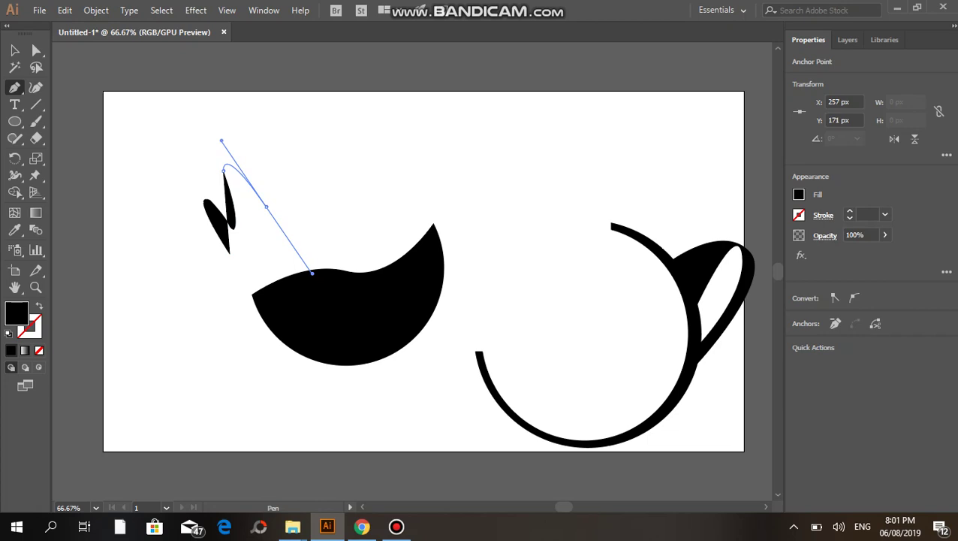
left_click(266, 204)
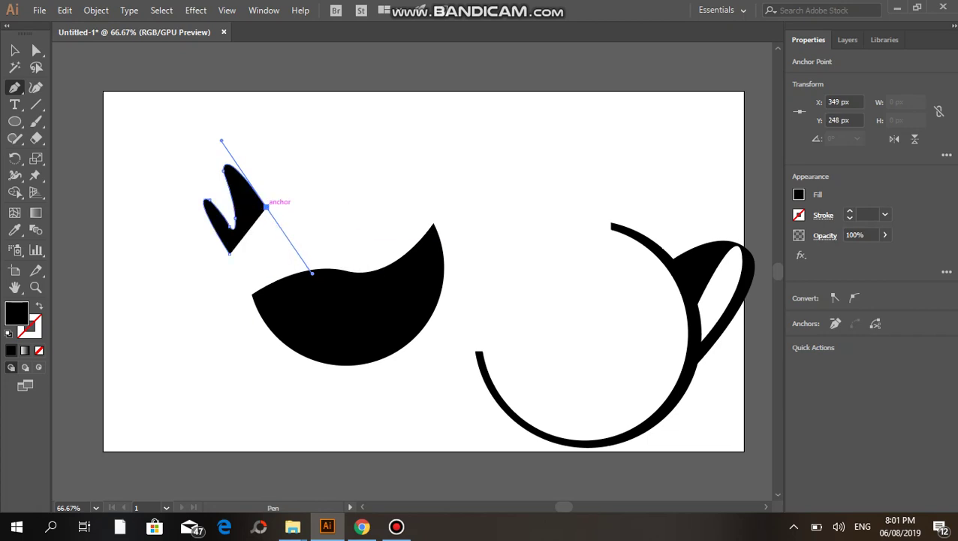
mouse_move(266, 204)
left_mouse_down()
mouse_move(278, 174)
mouse_move(256, 139)
left_mouse_up()
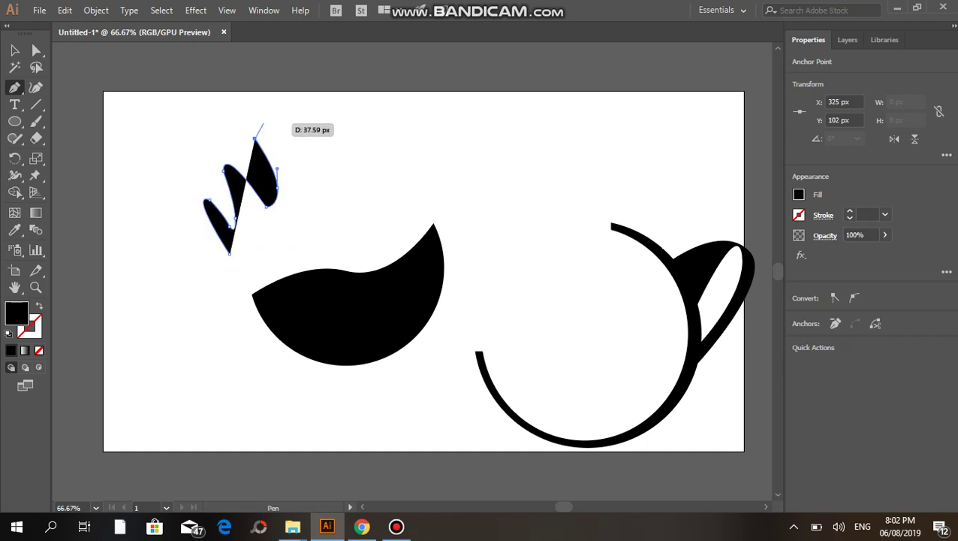
mouse_move(256, 138)
left_mouse_down()
mouse_move(262, 125)
mouse_move(303, 179)
mouse_move(241, 252)
left_mouse_up()
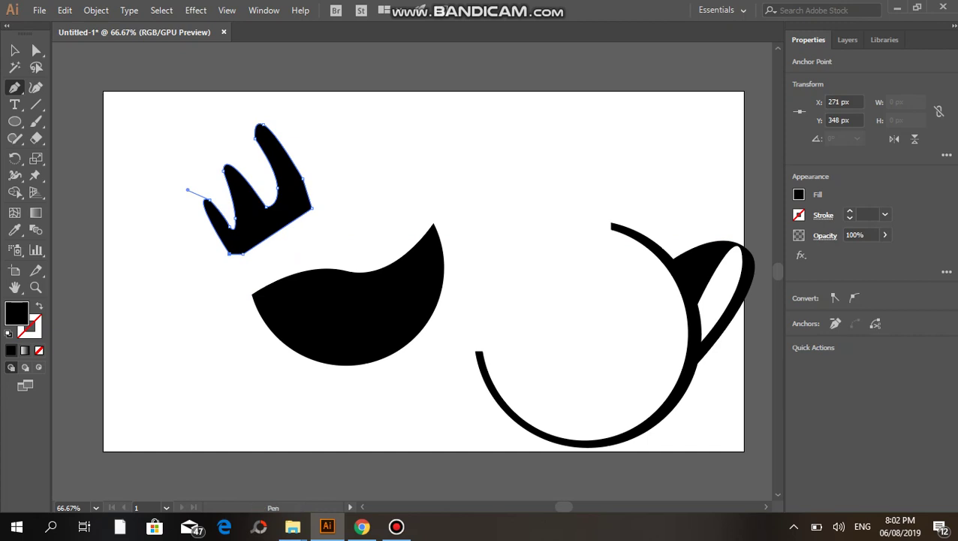
key("v")
key("ctrl+shift+a")
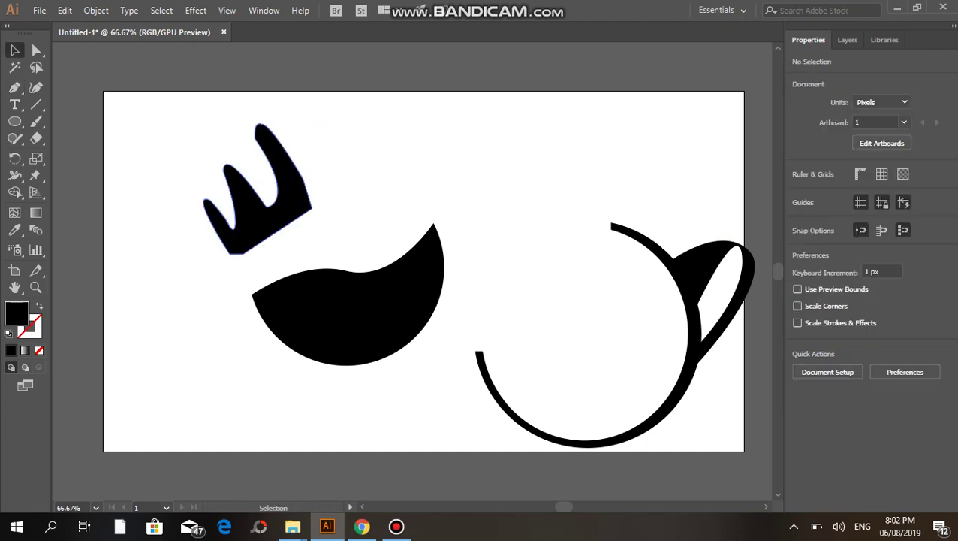
key("ctrl+z")
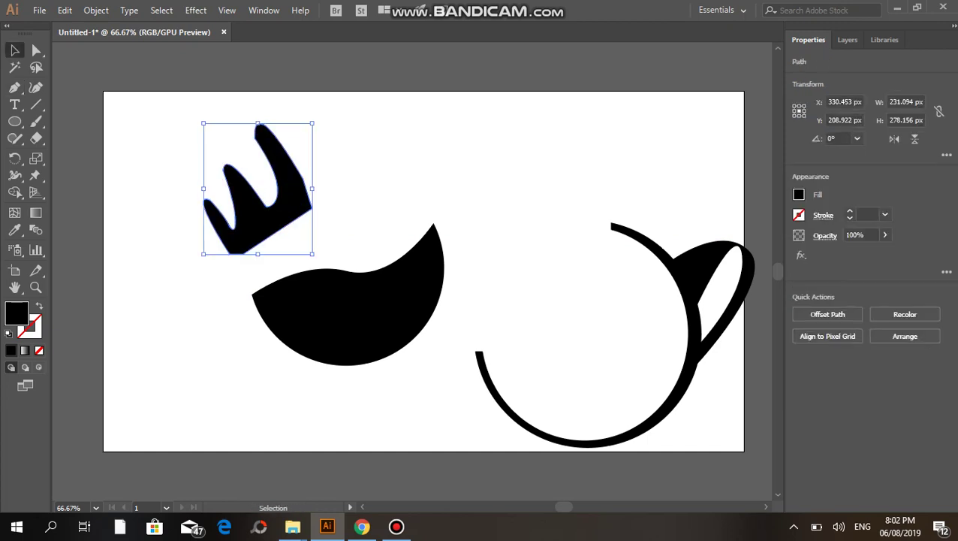
mouse_move(279, 225)
left_mouse_down()
mouse_move(295, 211)
mouse_move(275, 228)
mouse_move(265, 222)
left_mouse_up()
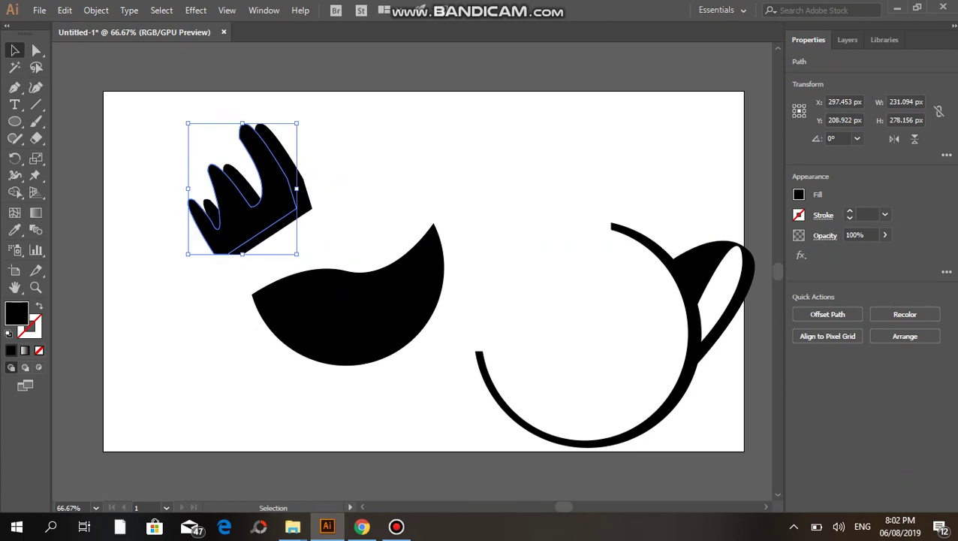
left_click_drag(183, 118, 179, 129)
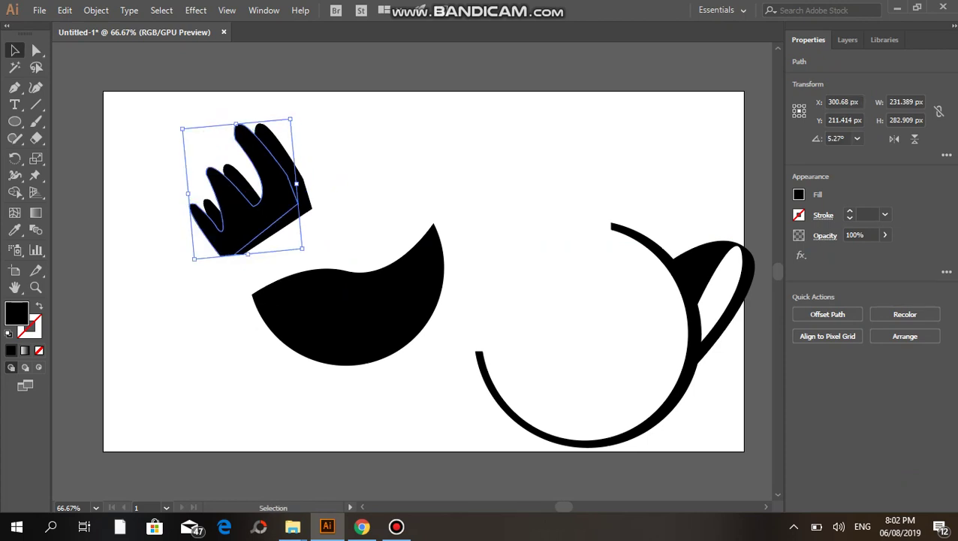
left_click_drag(248, 195, 384, 161)
key("Delete")
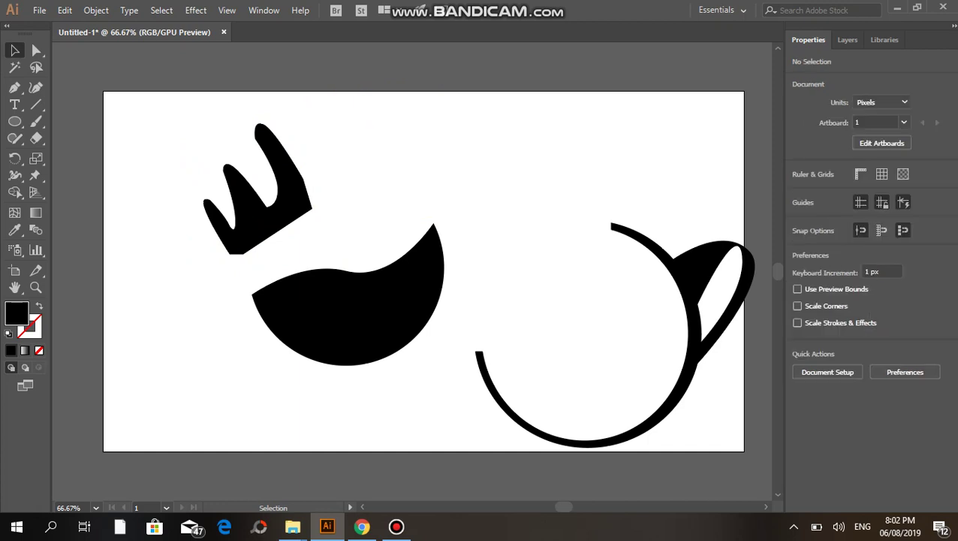
key("p")
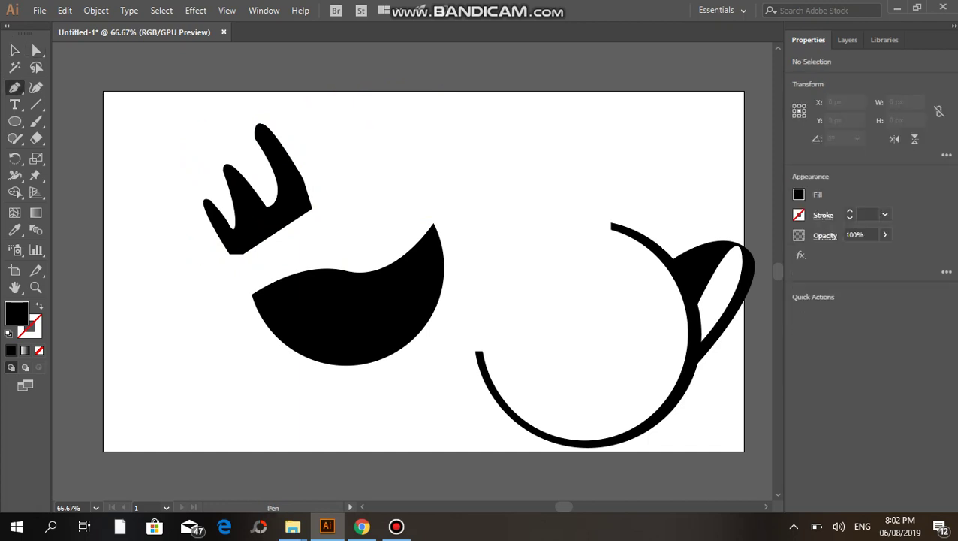
Trace a second closed curved Pen path over the splash's three lobes.
left_click(233, 257)
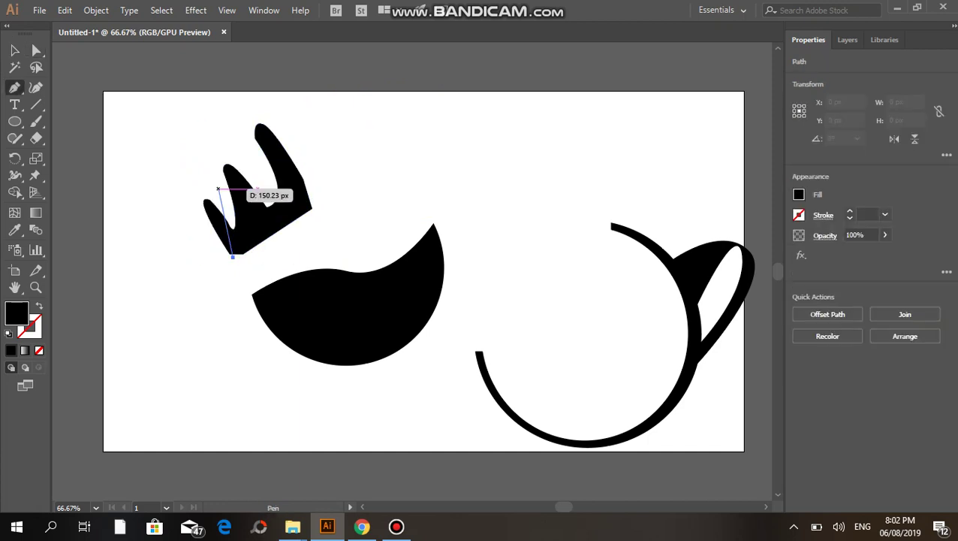
left_click(217, 186)
left_click_drag(241, 205, 242, 218)
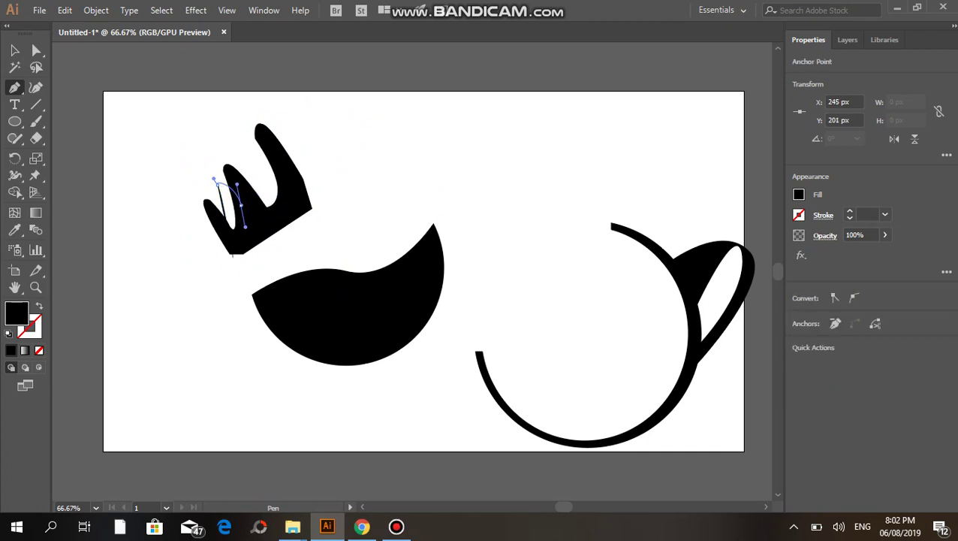
left_click_drag(252, 214, 289, 218)
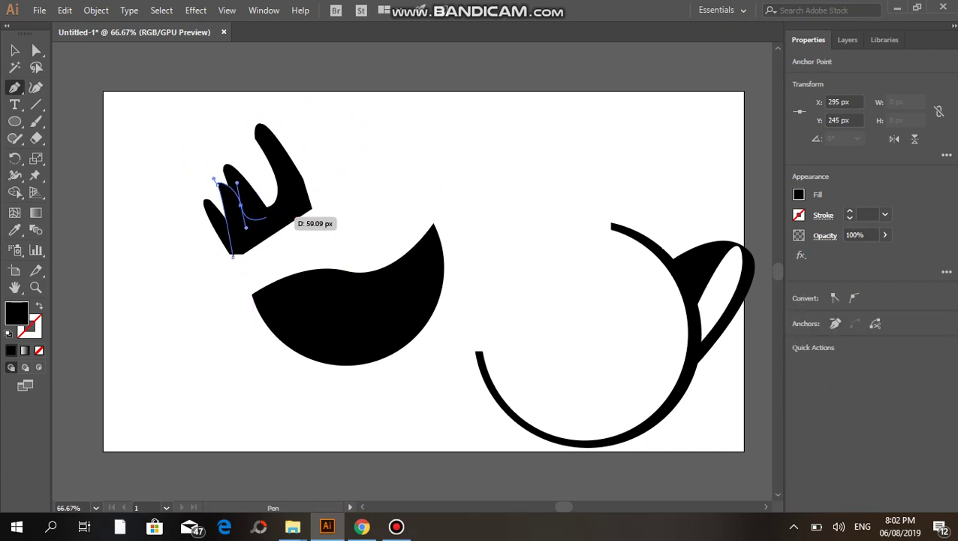
mouse_move(264, 217)
left_mouse_down()
mouse_move(268, 204)
mouse_move(238, 147)
mouse_move(304, 209)
mouse_move(263, 148)
left_mouse_up()
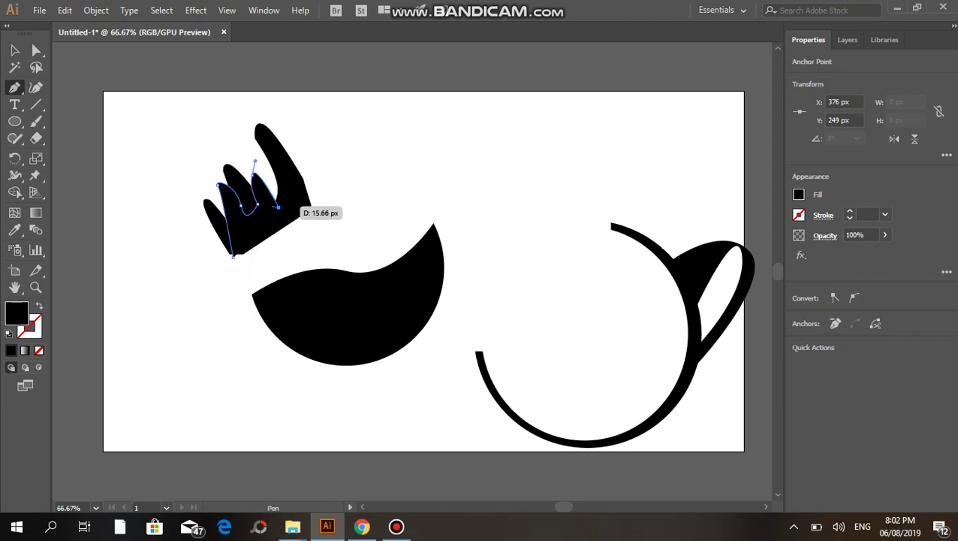
mouse_move(264, 147)
left_mouse_down()
mouse_move(293, 201)
mouse_move(296, 156)
left_mouse_up()
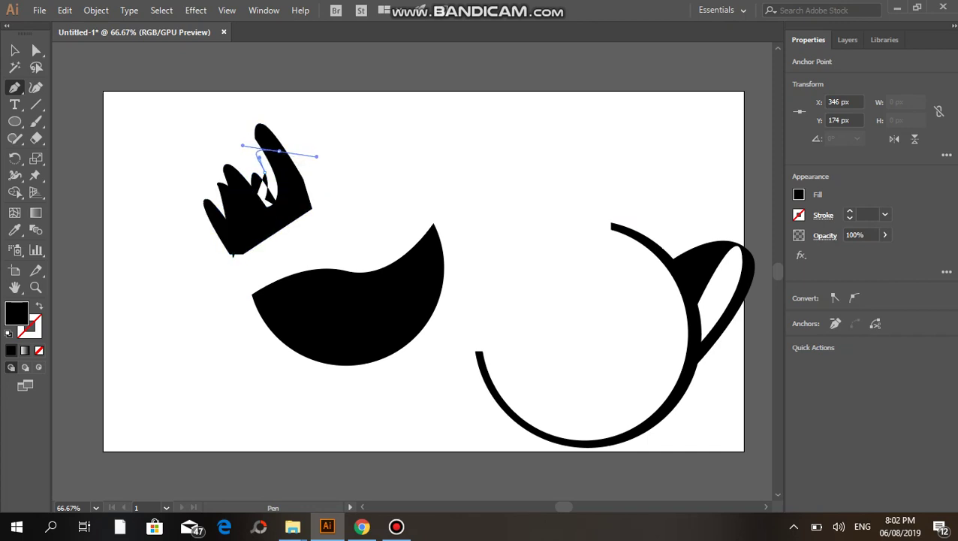
left_click_drag(260, 158, 297, 207)
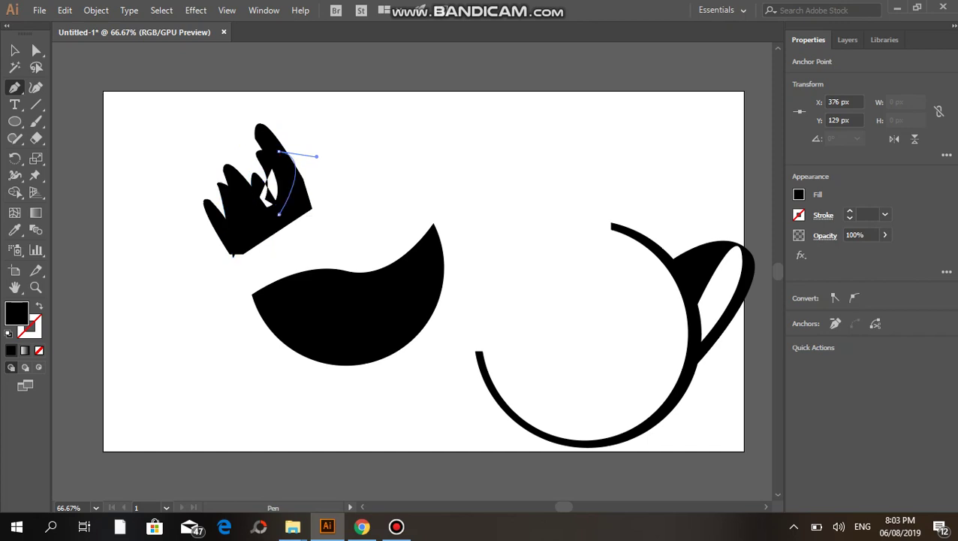
left_click_drag(233, 256, 232, 257)
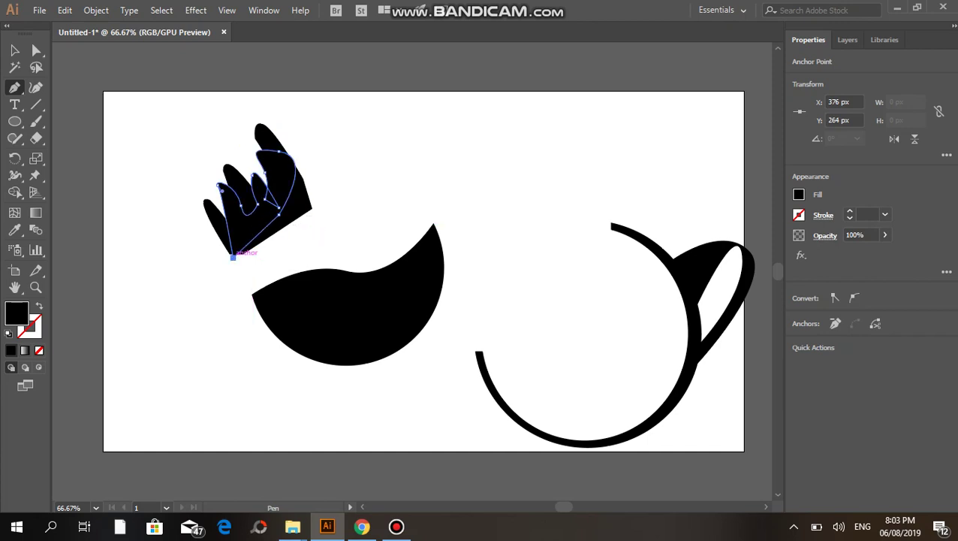
key("v")
key("ctrl+shift+a")
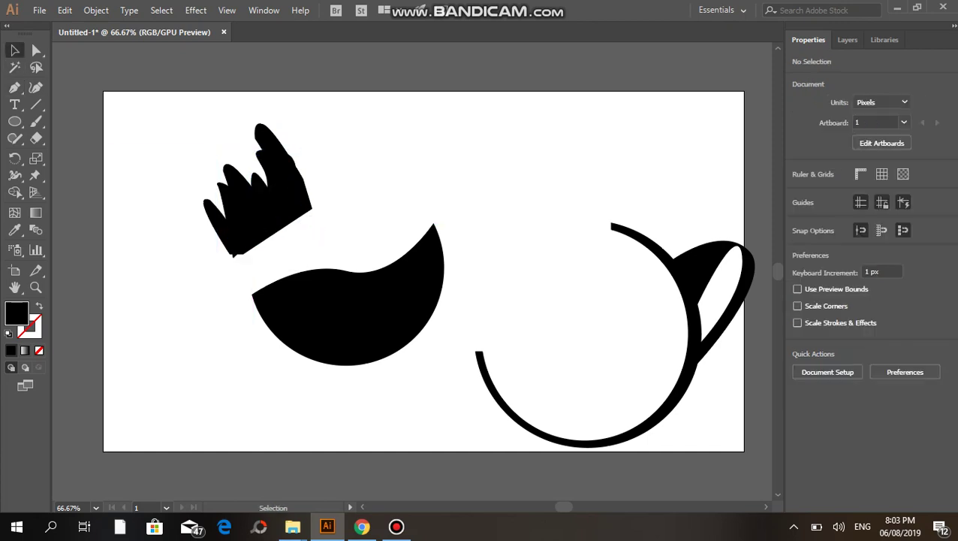
Group the two splash paths together.
left_click(251, 208)
right_click(251, 209)
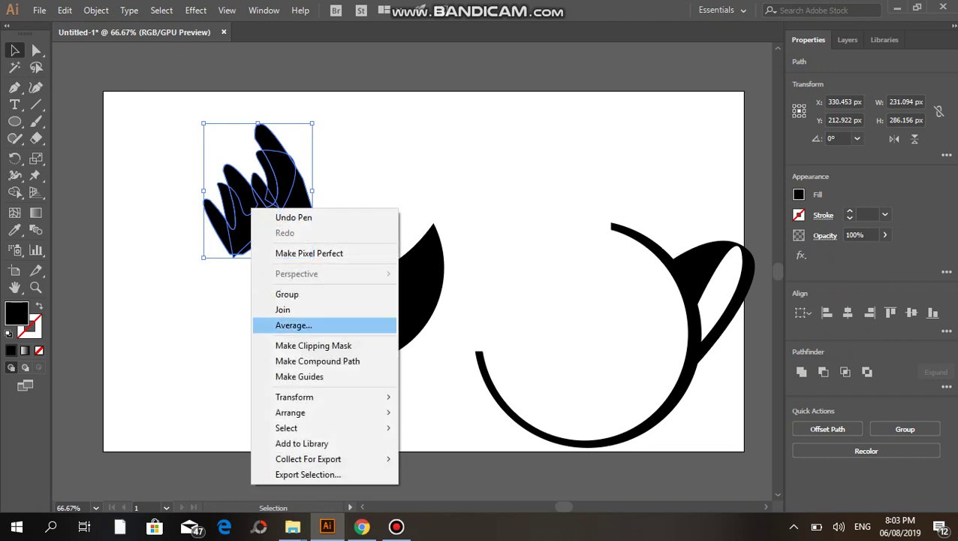
left_click(287, 293)
key("ctrl+shift+a")
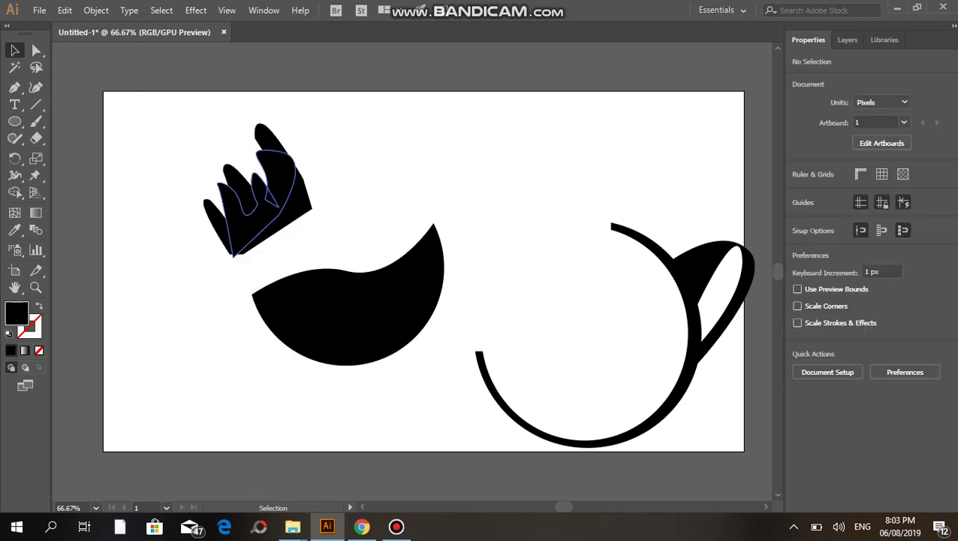
Move the splash group onto the crescent's upper-left tip and scale it down to fit.
mouse_move(297, 188)
left_mouse_down()
mouse_move(252, 201)
mouse_move(340, 272)
left_mouse_up()
key("ctrl+shift+a")
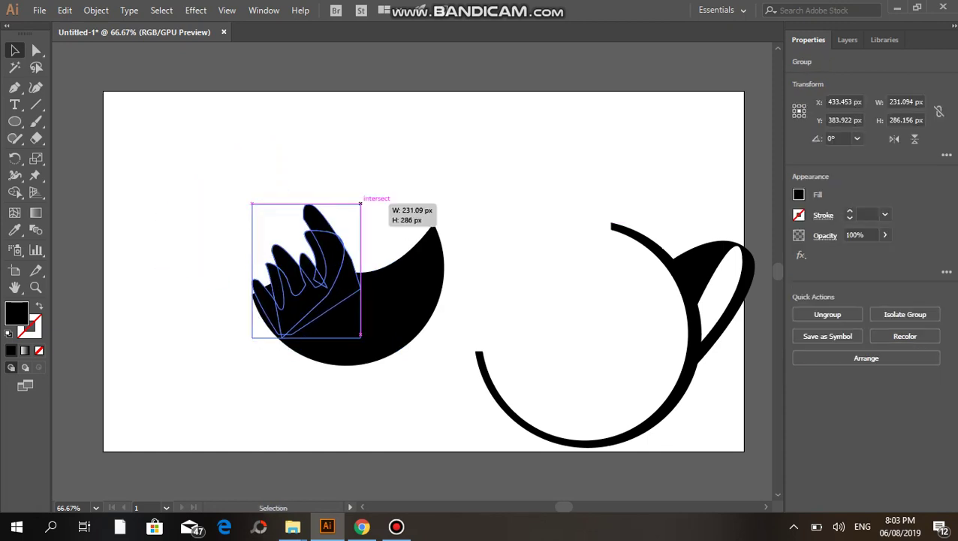
left_click_drag(360, 203, 361, 229)
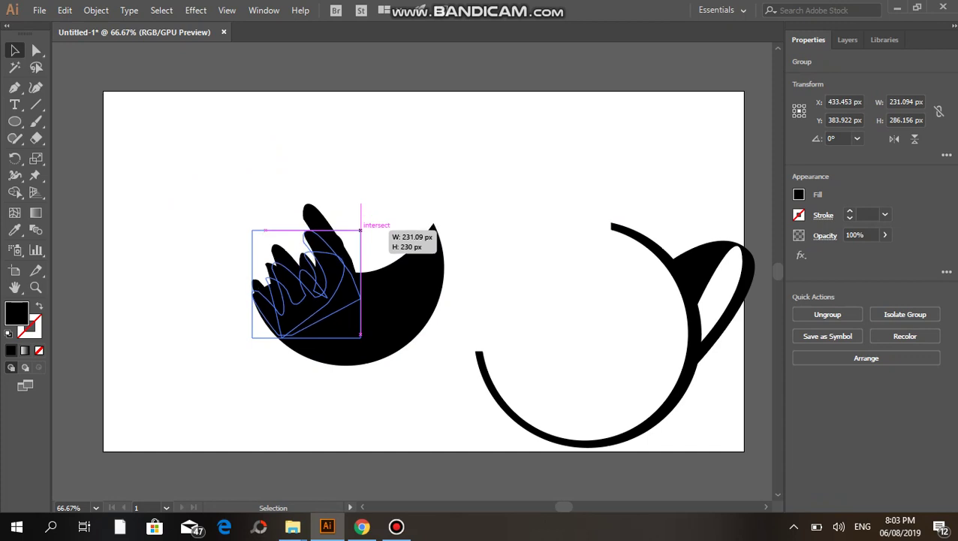
left_click_drag(361, 229, 343, 241)
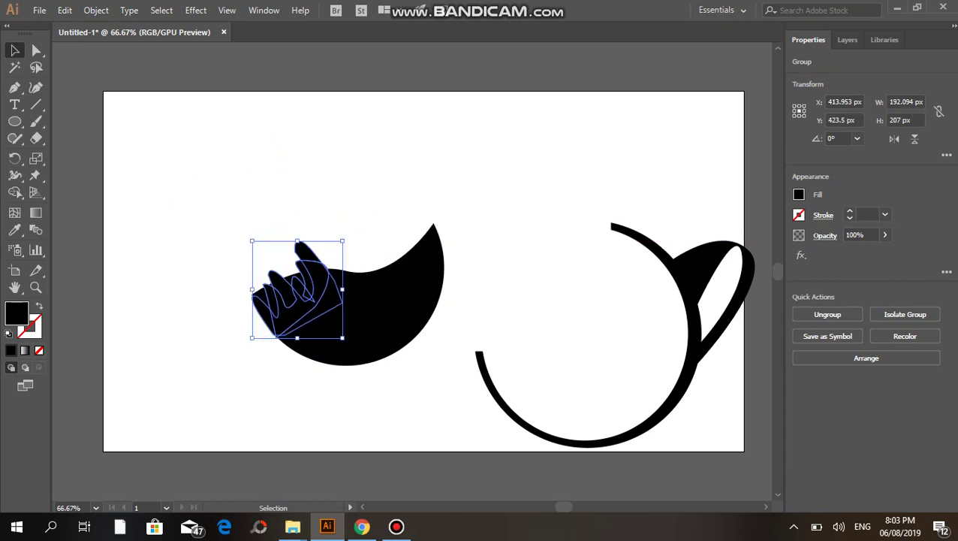
left_click_drag(300, 278, 301, 263)
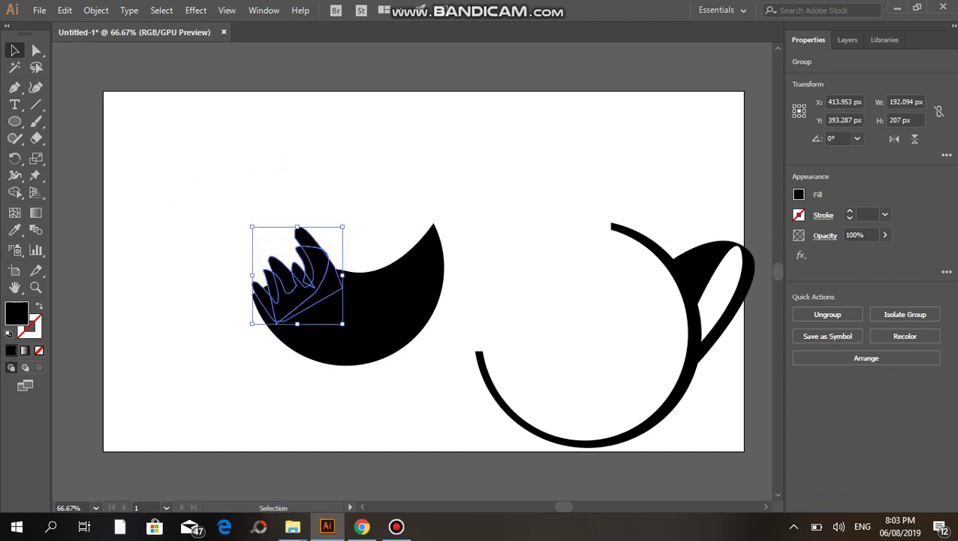
left_click_drag(330, 248, 329, 263)
Bring the crescent coffee shape in front of the splash with Arrange > Bring to Front.
left_click(353, 323)
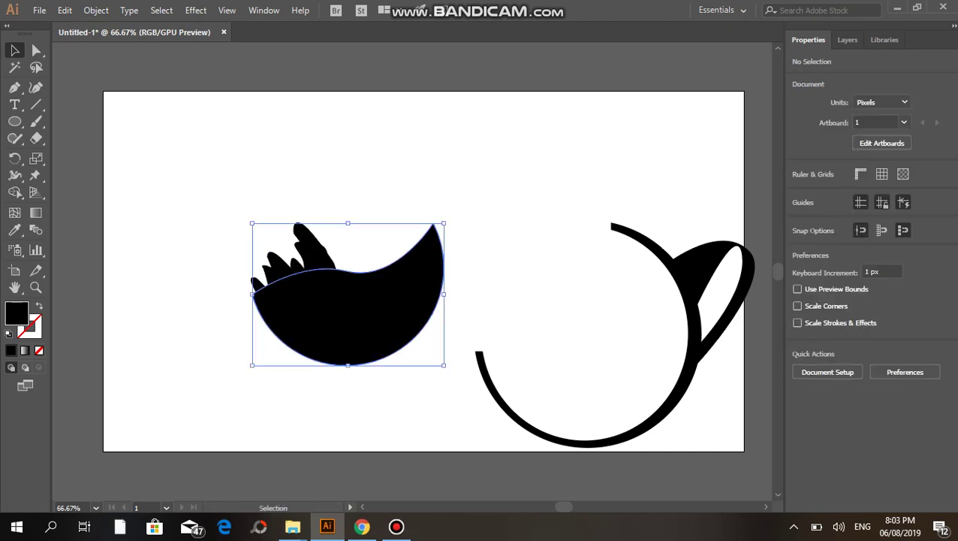
right_click(370, 221)
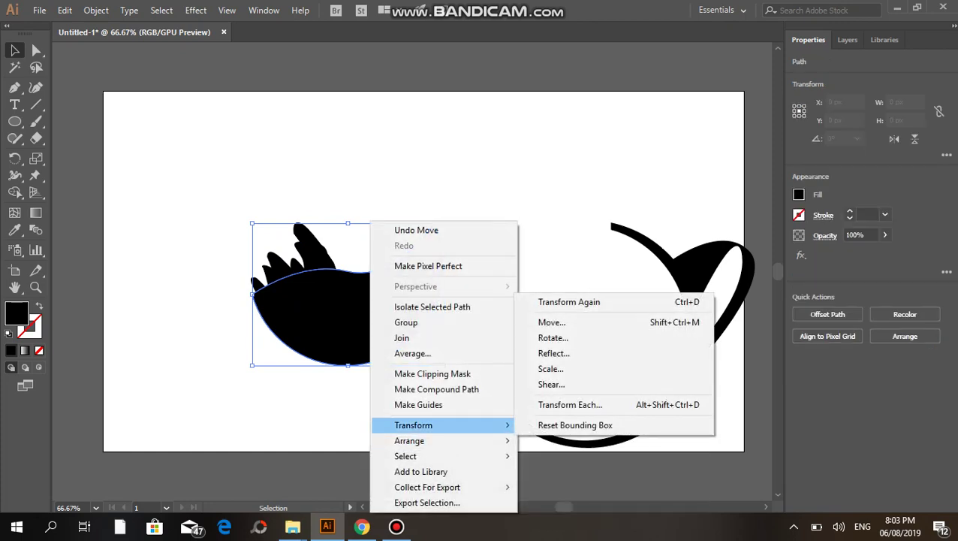
left_click(563, 441)
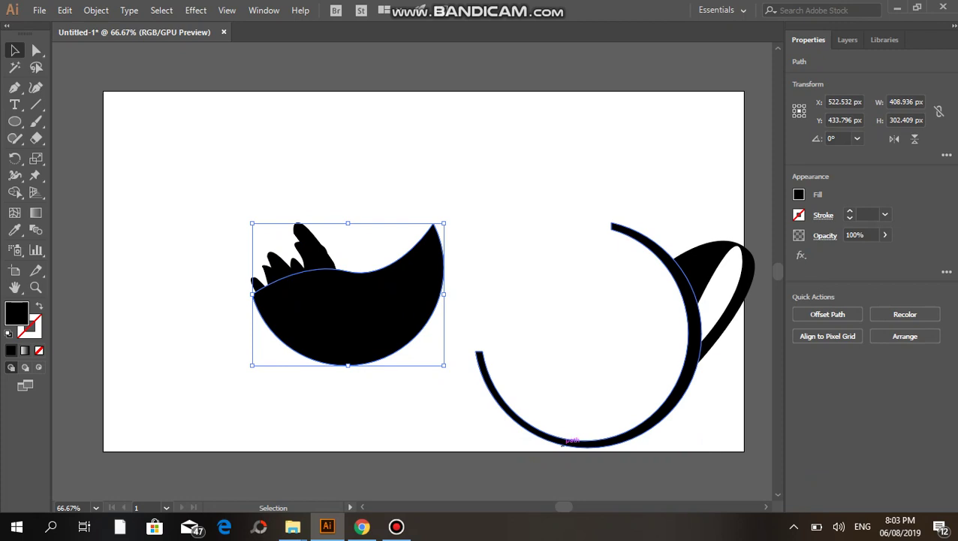
left_click(362, 527)
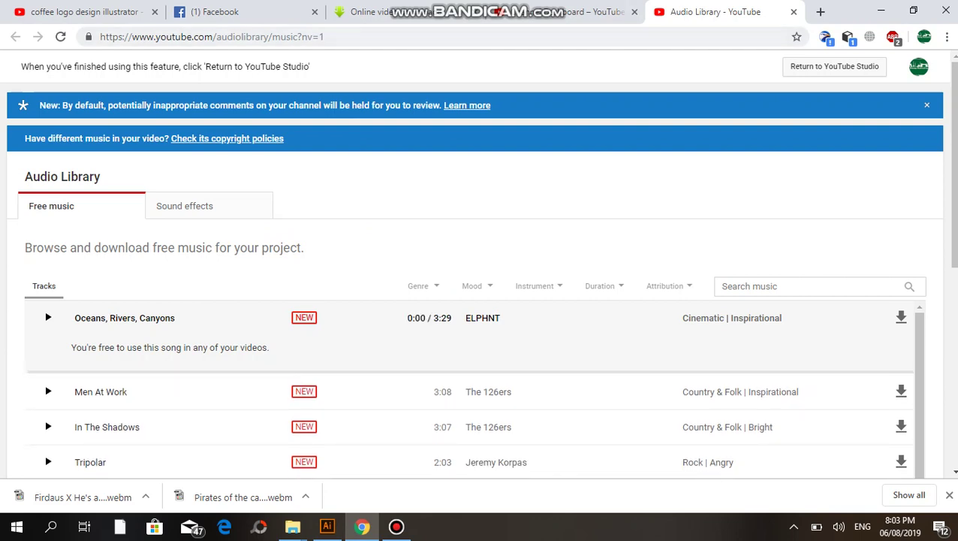
left_click(326, 527)
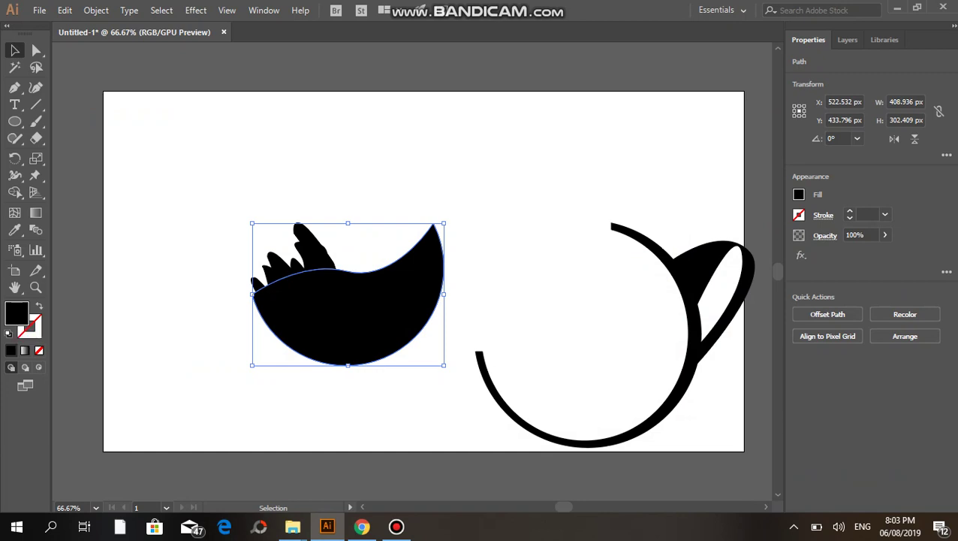
Fill the crescent coffee shape with dark brown.
double_click(16, 312)
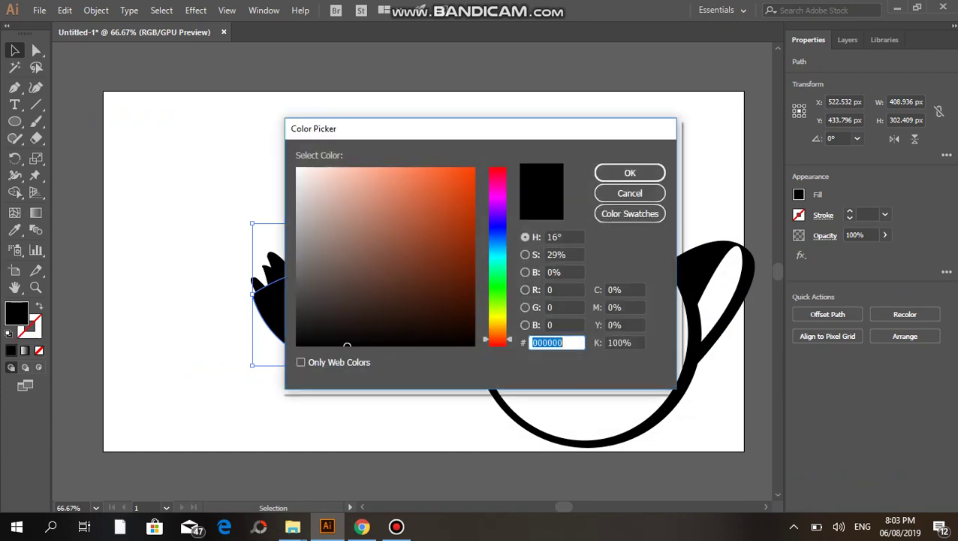
mouse_move(447, 299)
left_mouse_down()
mouse_move(464, 263)
mouse_move(454, 262)
left_mouse_up()
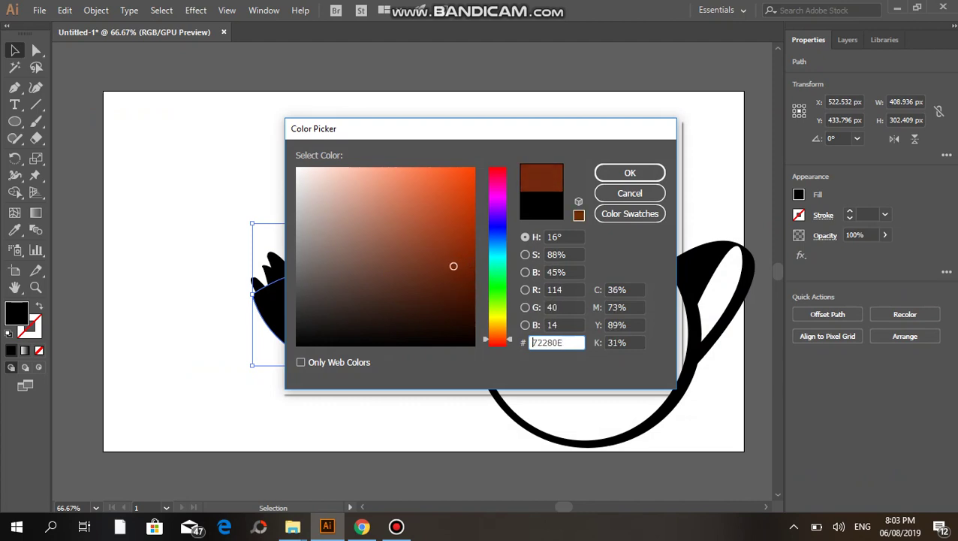
left_click(630, 172)
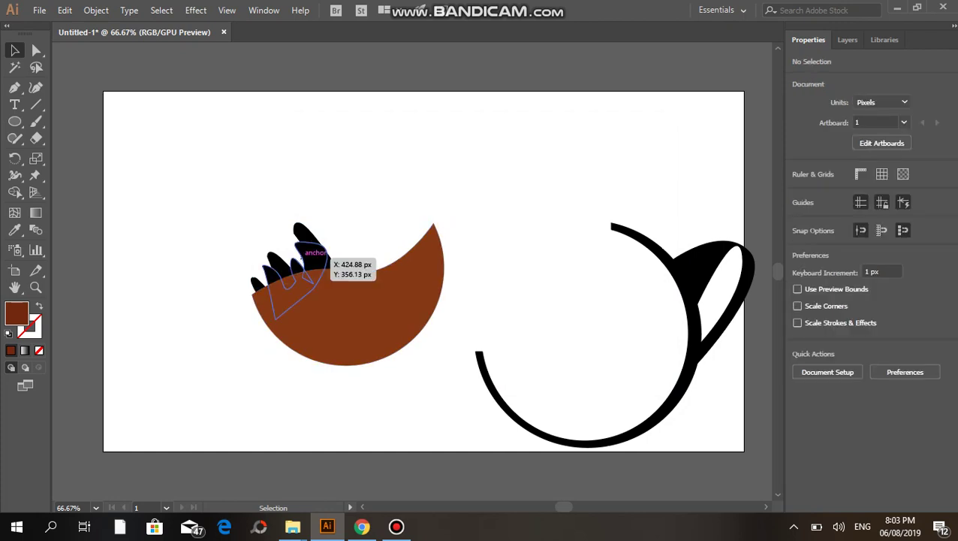
Recolour the black splash group with a salmon pink fill.
left_click_drag(274, 315, 331, 229)
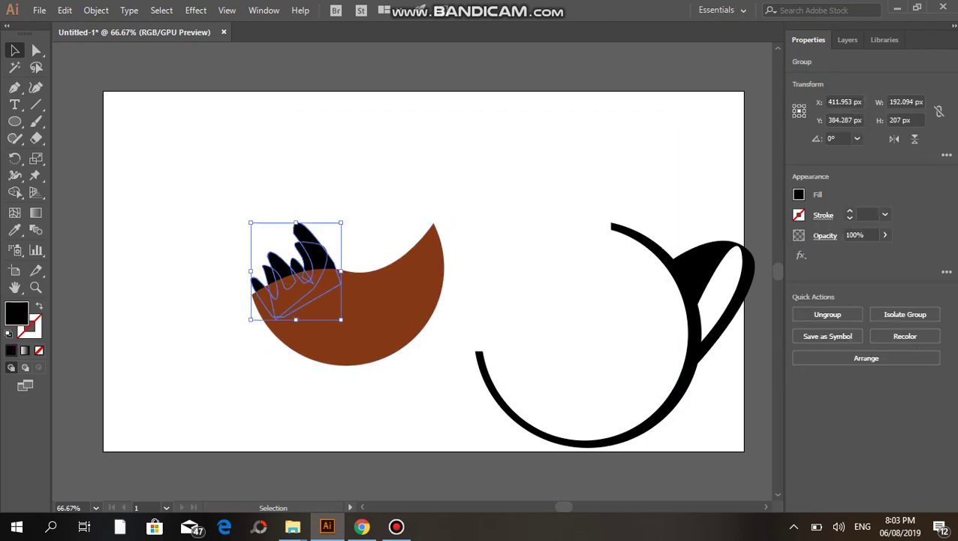
double_click(16, 312)
left_click(335, 272)
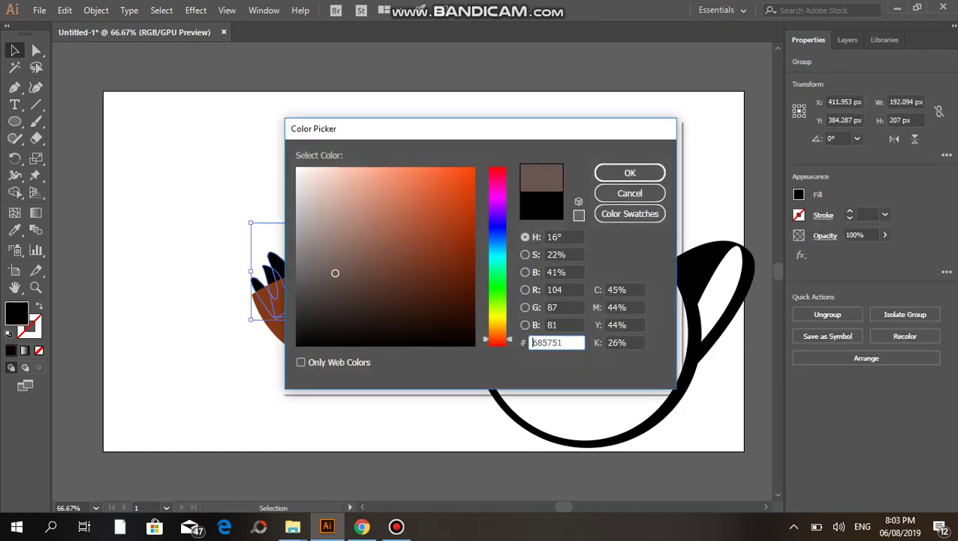
mouse_move(335, 273)
left_mouse_down()
mouse_move(374, 260)
mouse_move(373, 251)
mouse_move(352, 253)
left_mouse_up()
type("845D5D")
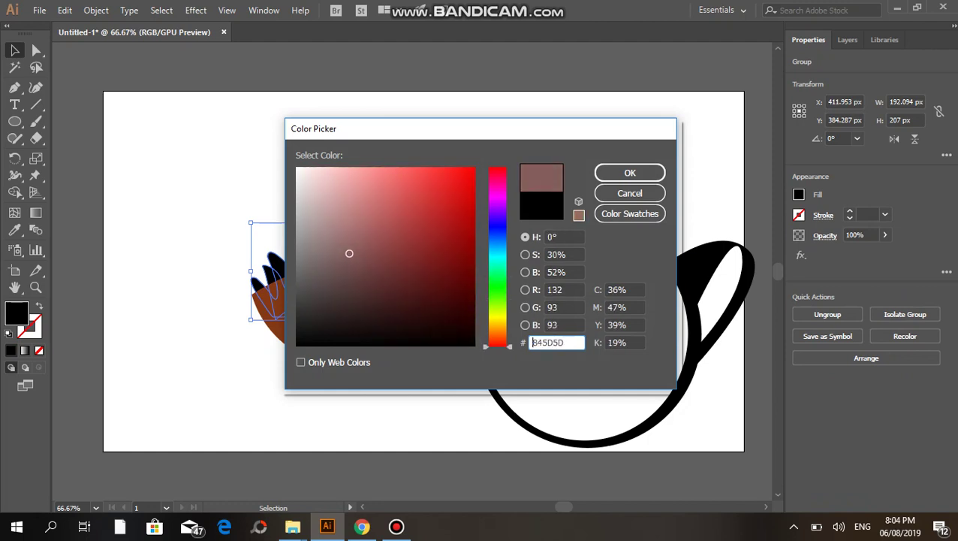
type("83845D")
mouse_move(497, 312)
left_mouse_down()
mouse_move(497, 185)
mouse_move(497, 339)
left_mouse_up()
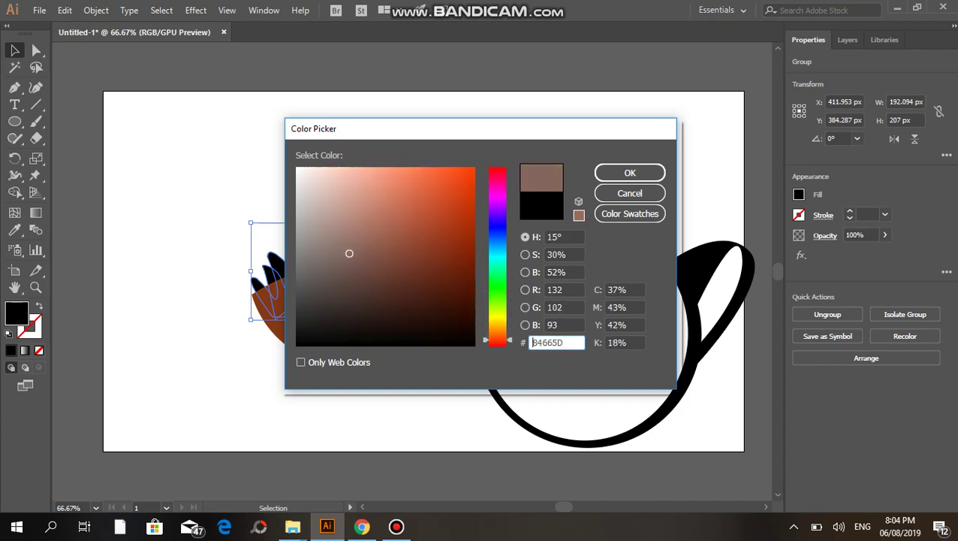
mouse_move(356, 257)
left_mouse_down()
mouse_move(378, 231)
mouse_move(358, 225)
mouse_move(343, 274)
mouse_move(373, 214)
mouse_move(373, 177)
mouse_move(407, 180)
mouse_move(392, 194)
left_mouse_up()
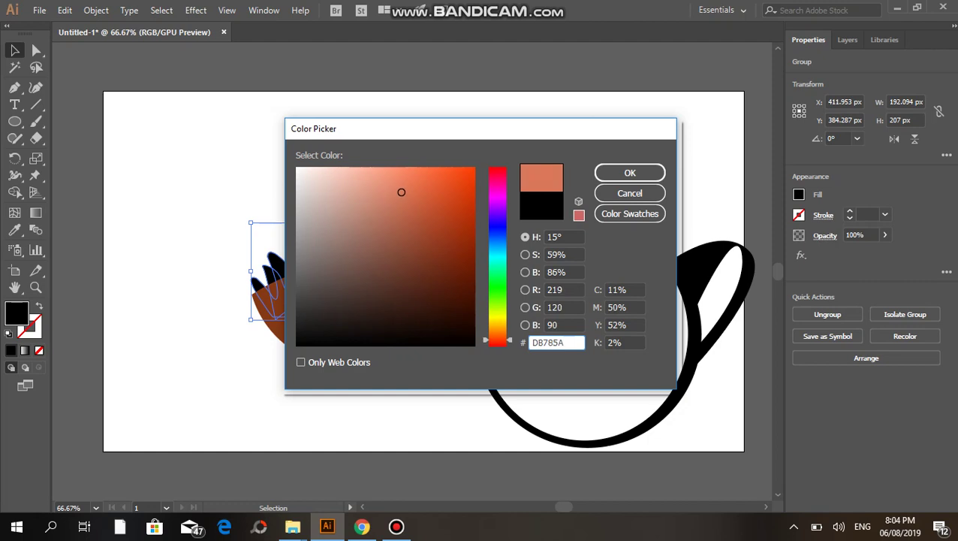
left_click(630, 172)
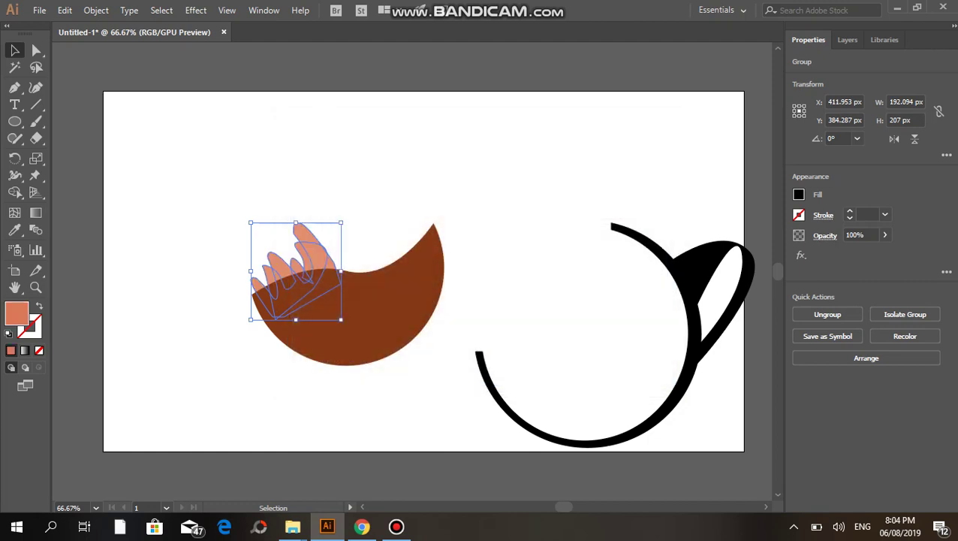
Send the splash group behind the coffee and darken its fill slightly.
key("ctrl+shift+bracketleft")
key("ctrl+shift+a")
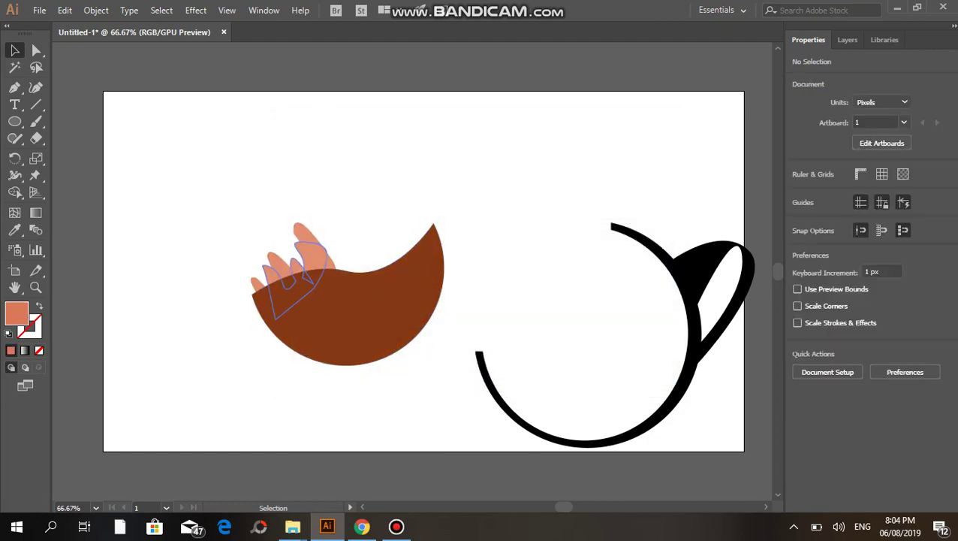
left_click(279, 259)
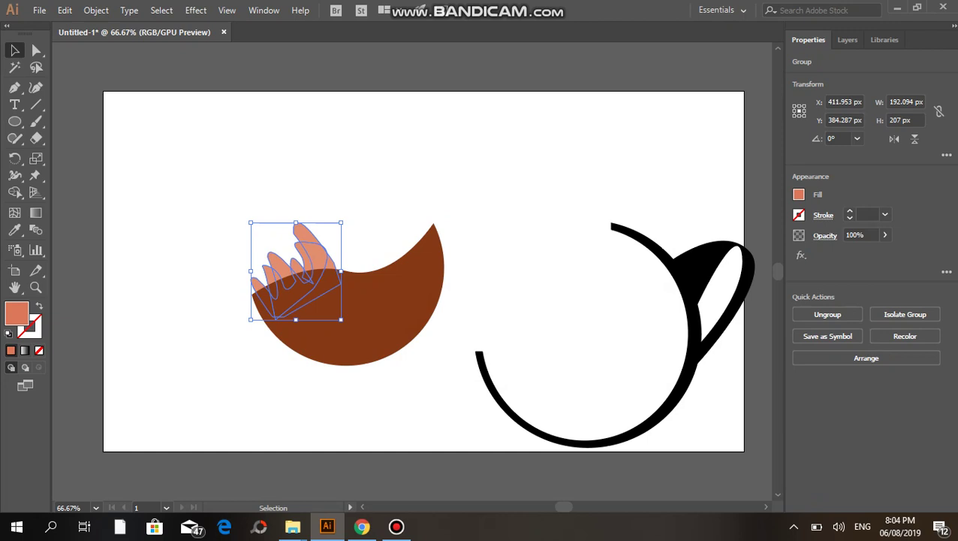
double_click(17, 312)
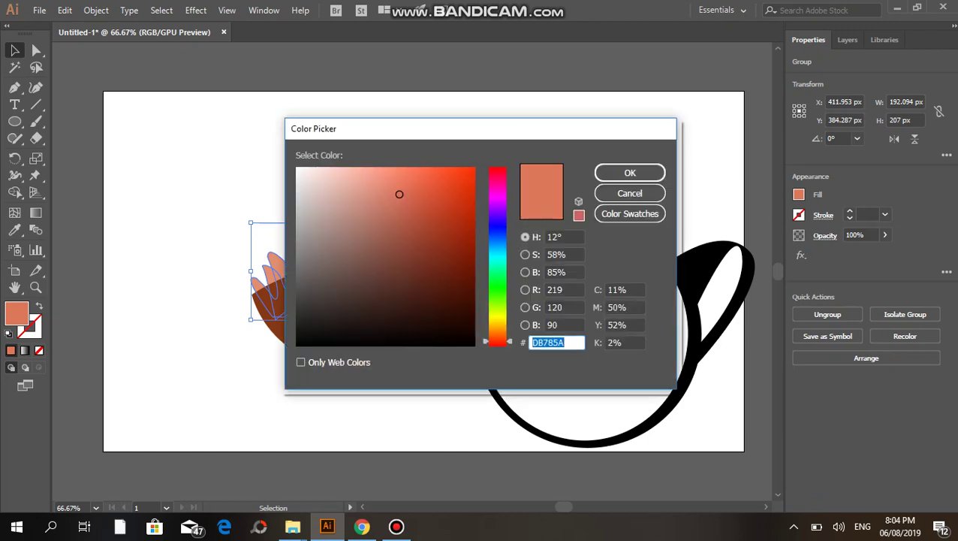
mouse_move(399, 195)
left_mouse_down()
mouse_move(401, 215)
mouse_move(403, 201)
left_mouse_up()
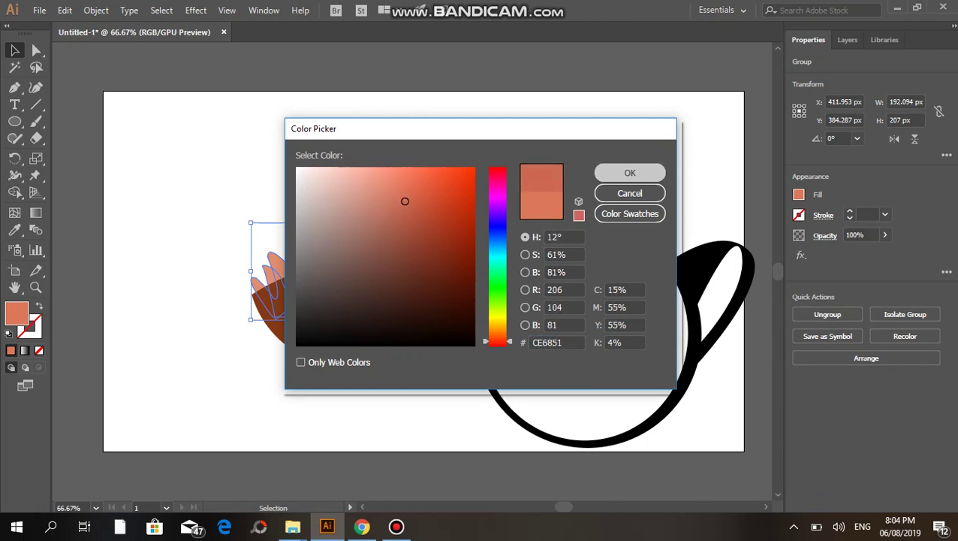
left_click(629, 172)
Stretch the splash group wider with its bounding box.
key("ctrl+shift+a")
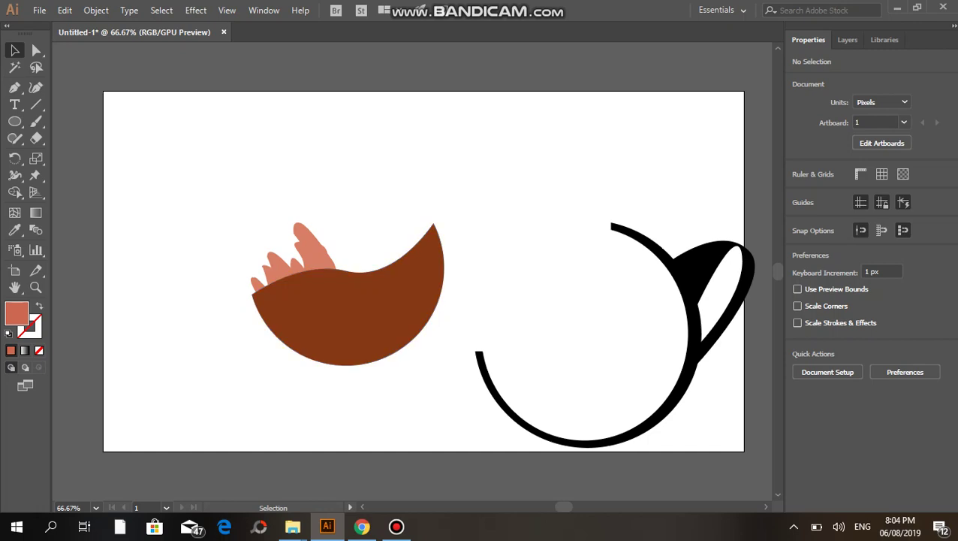
left_click(299, 254)
key("ctrl+shift+a")
left_click(301, 259)
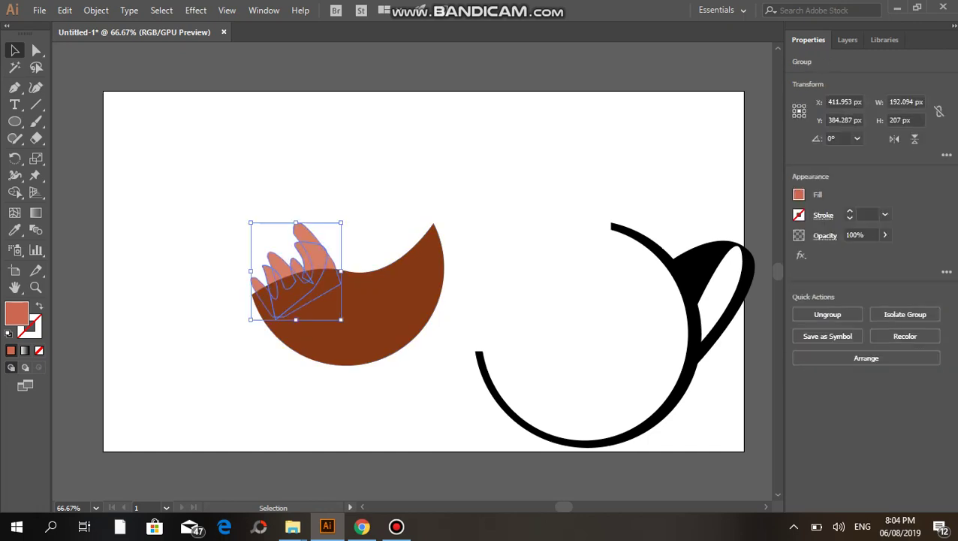
left_click_drag(346, 221, 371, 242)
left_click(465, 187)
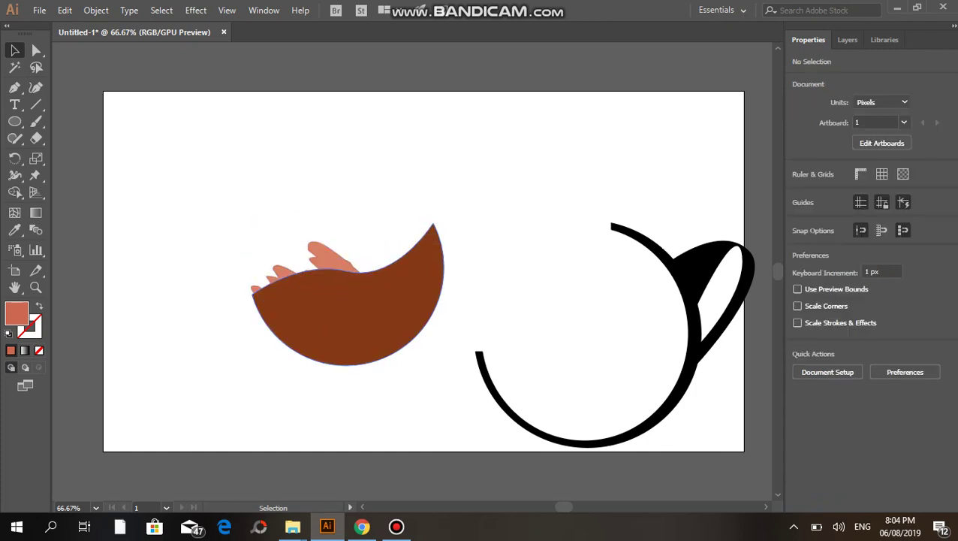
Tone the splash fill down to a muted pink, BF766A, and hide selection edges.
left_click(347, 316)
key("ctrl+shift+a")
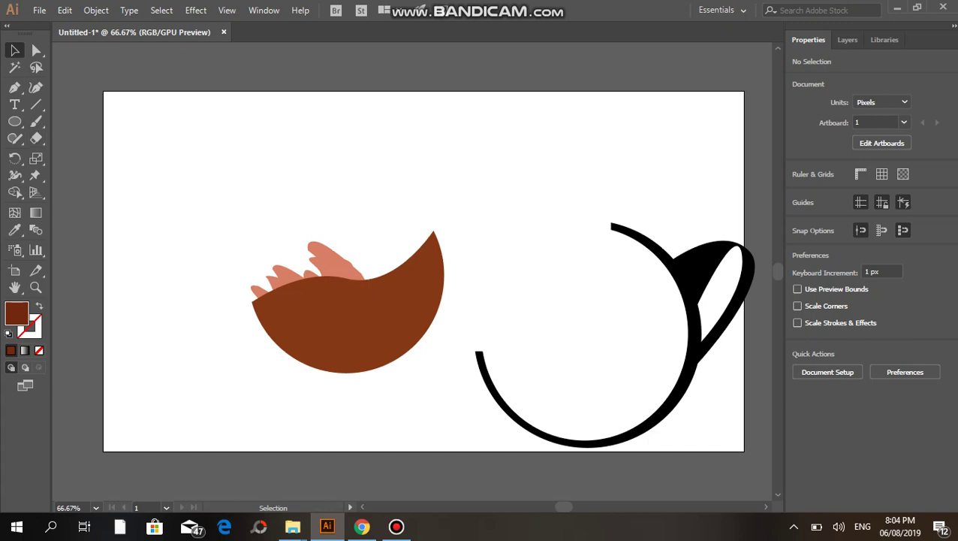
left_click(335, 277)
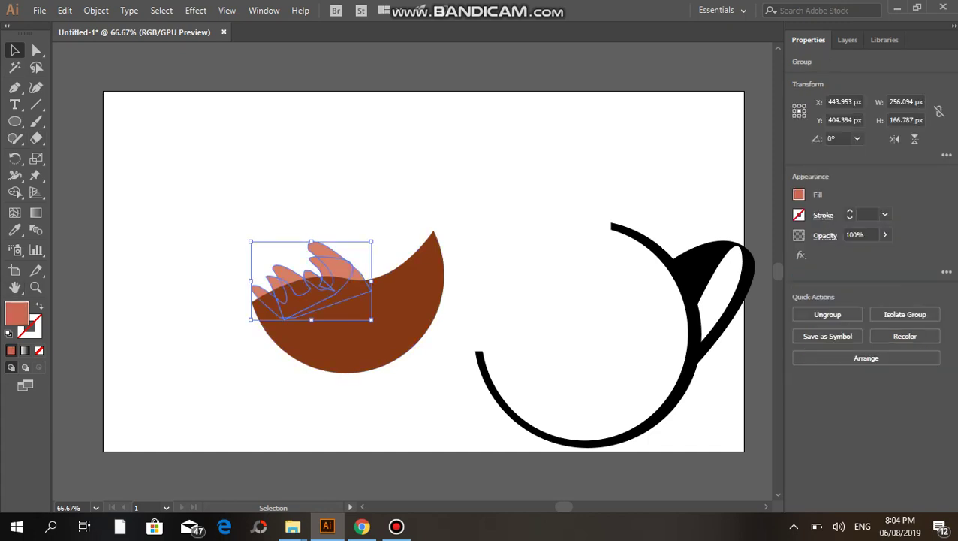
double_click(17, 312)
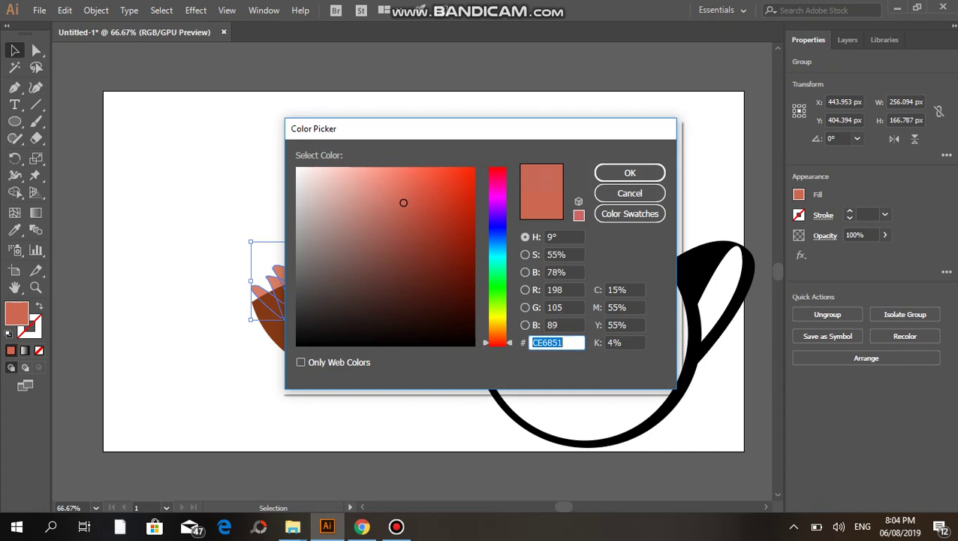
mouse_move(404, 203)
left_mouse_down()
mouse_move(391, 245)
mouse_move(356, 254)
mouse_move(333, 229)
mouse_move(313, 272)
mouse_move(332, 268)
mouse_move(353, 197)
mouse_move(392, 217)
left_mouse_up()
left_click(630, 173)
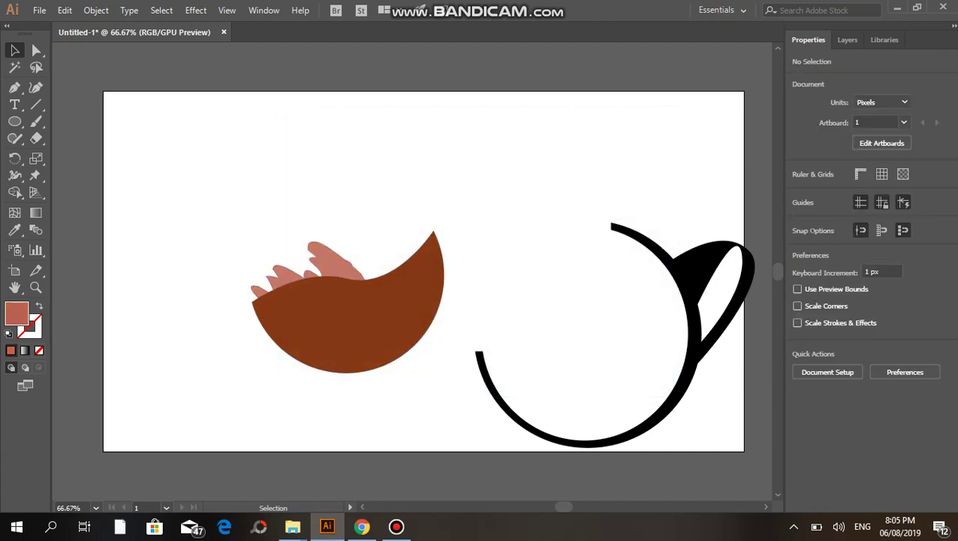
key("ctrl+a")
key("ctrl+h")
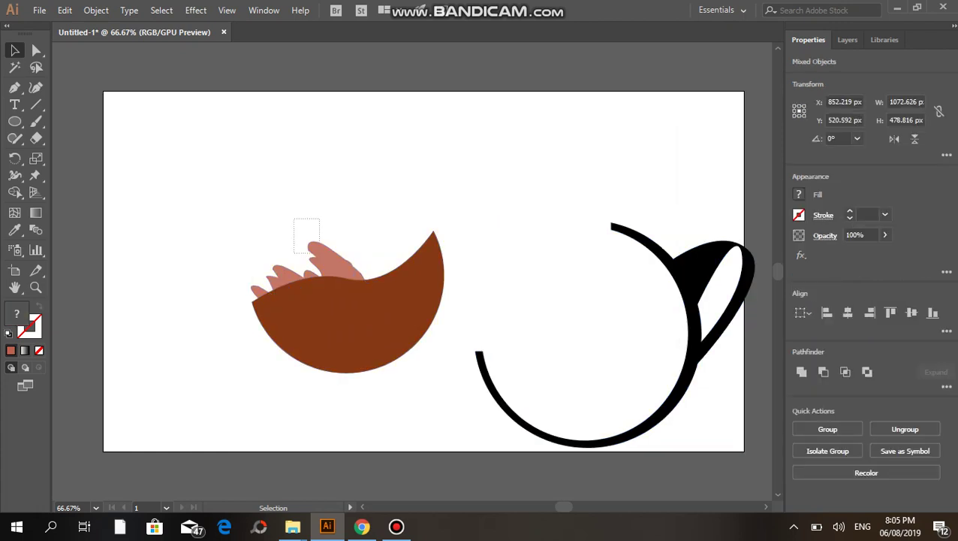
Move the coffee shape to the upper left and cut a small circle out of it.
left_click(353, 330)
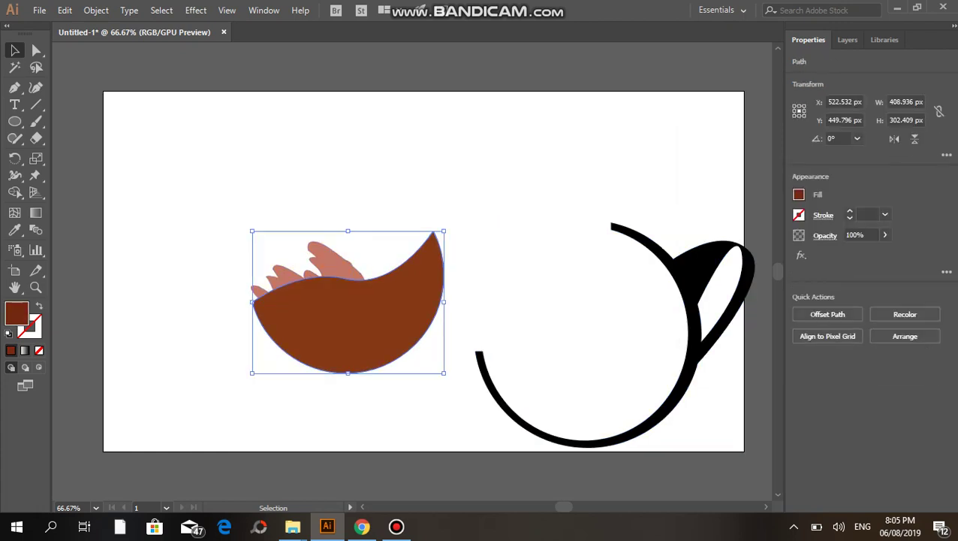
left_click_drag(353, 330, 225, 198)
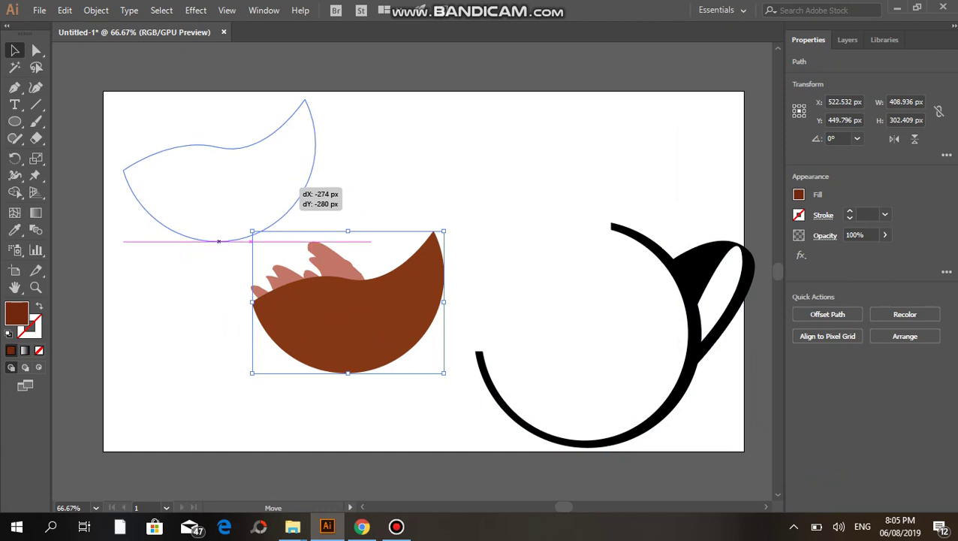
key("ctrl+shift+a")
left_click(14, 121)
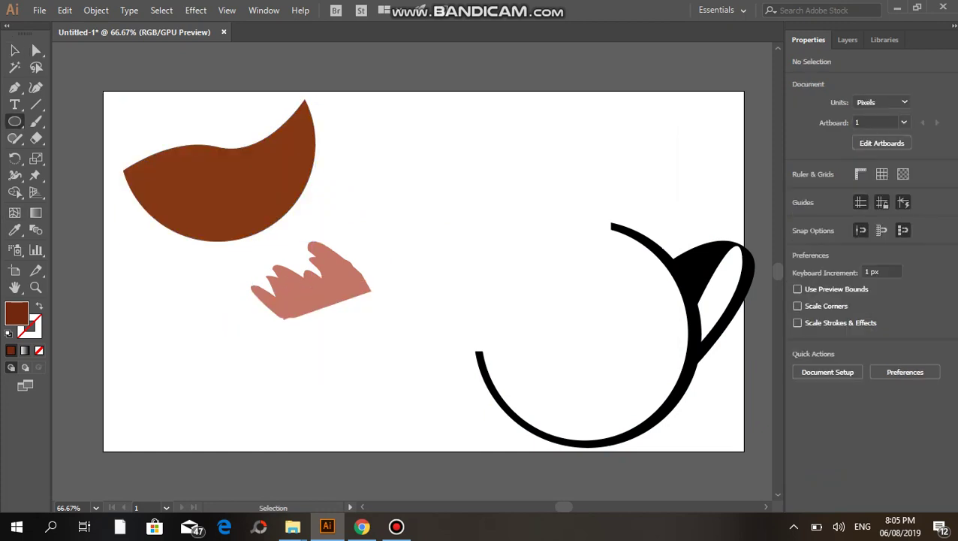
left_click_drag(261, 154, 288, 179)
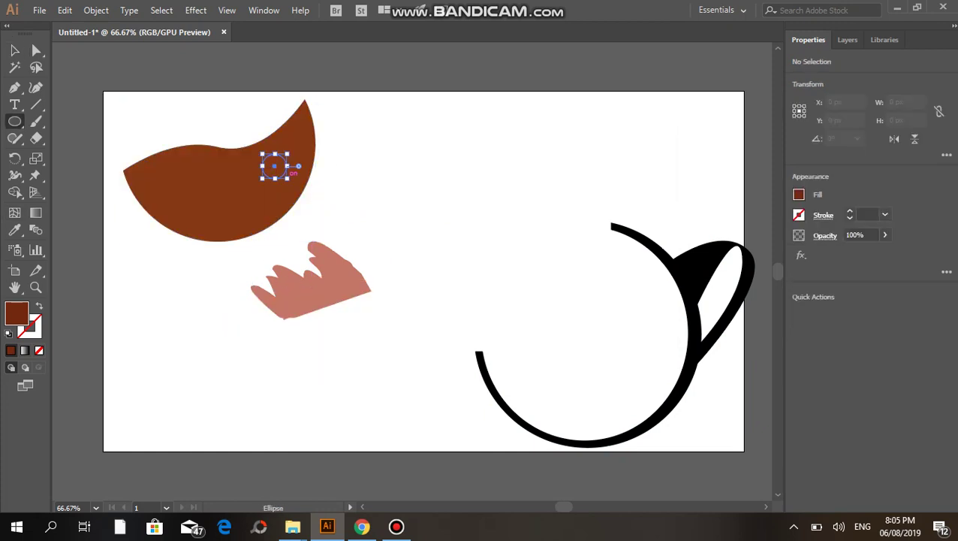
left_click(14, 50)
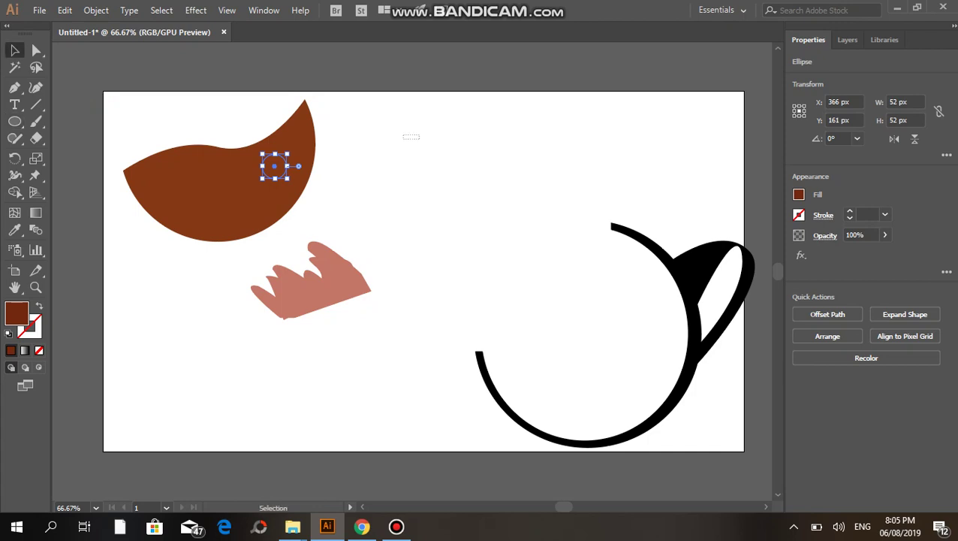
left_click_drag(419, 136, 309, 179)
left_click(823, 371)
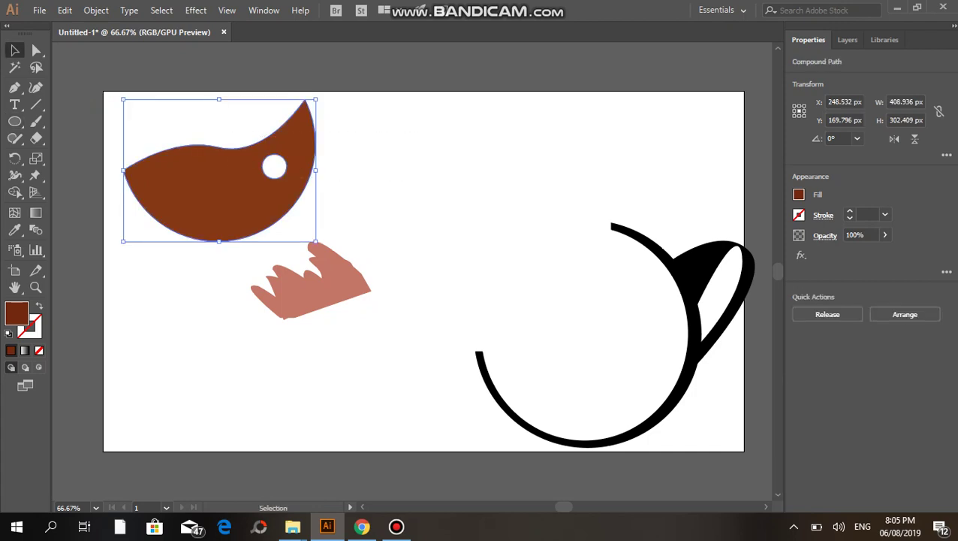
key("ctrl+shift+a")
Draw more small circles on the coffee and cut one out as a bubble hole.
key("l")
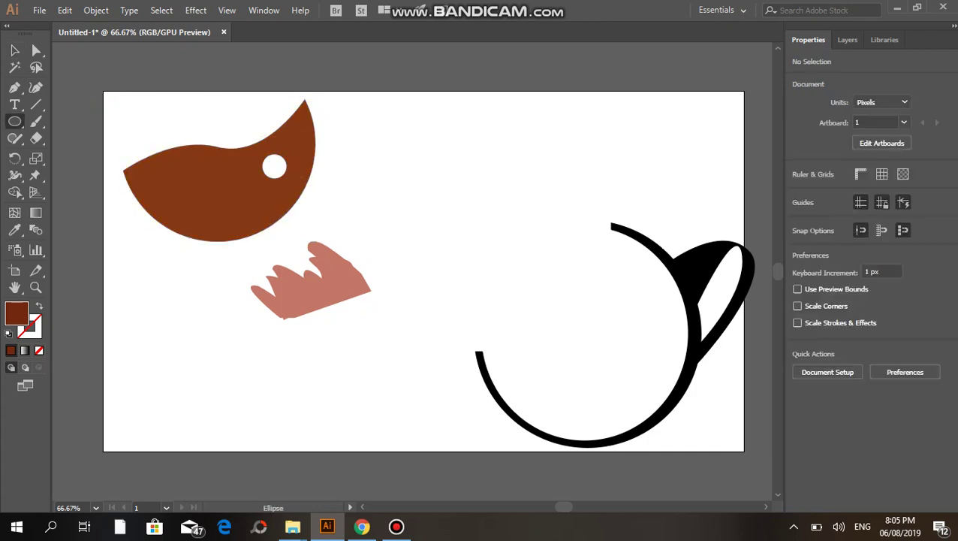
left_click_drag(283, 136, 293, 146)
key("v")
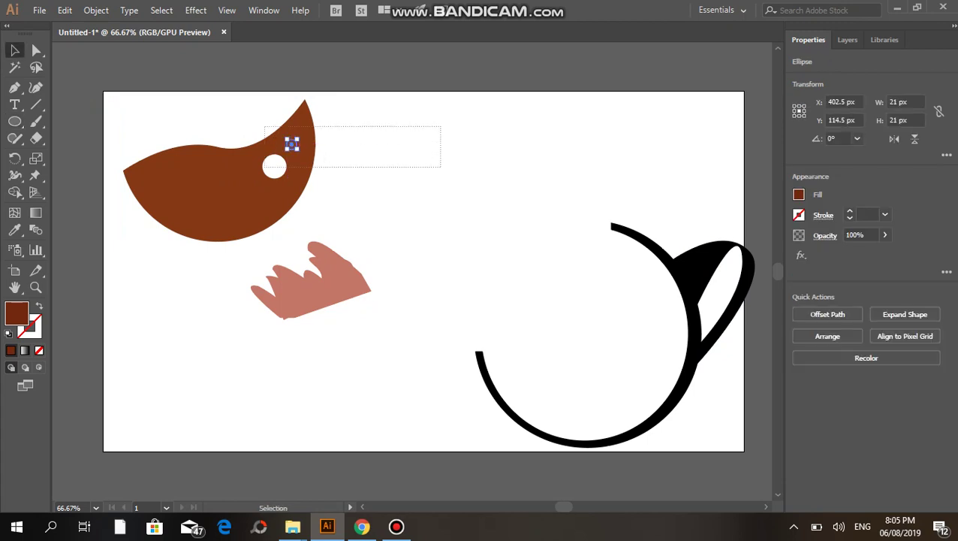
left_click_drag(440, 124, 289, 167)
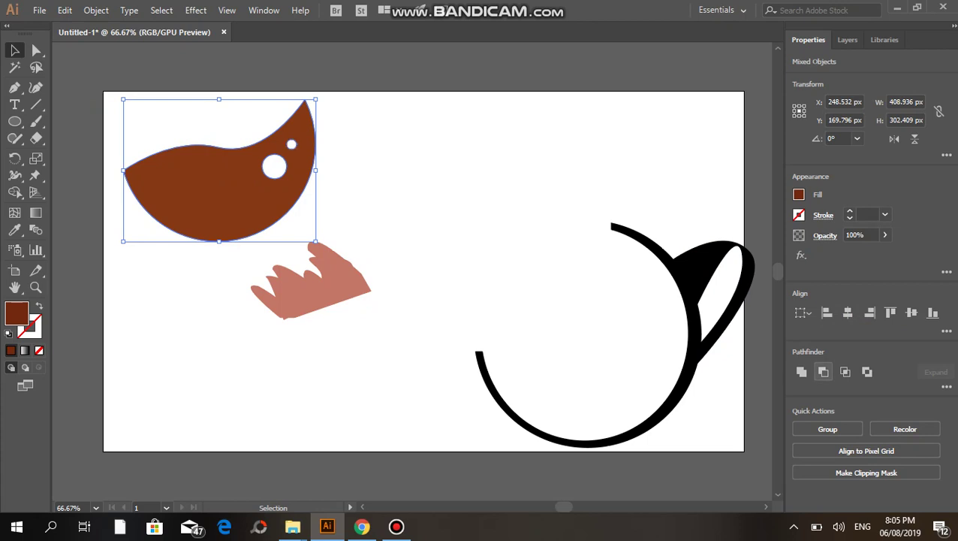
key("ctrl+shift+a")
key("l")
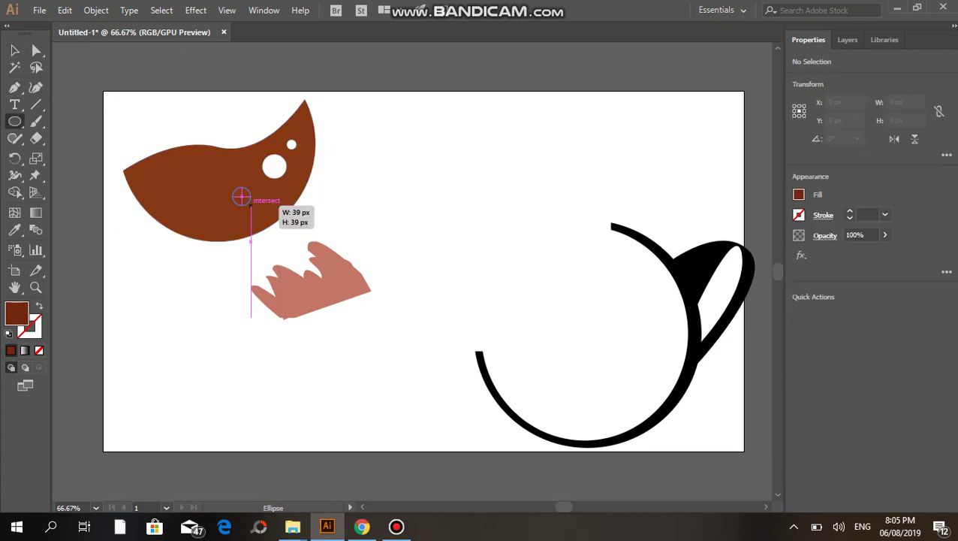
left_click_drag(232, 186, 249, 203)
key("v")
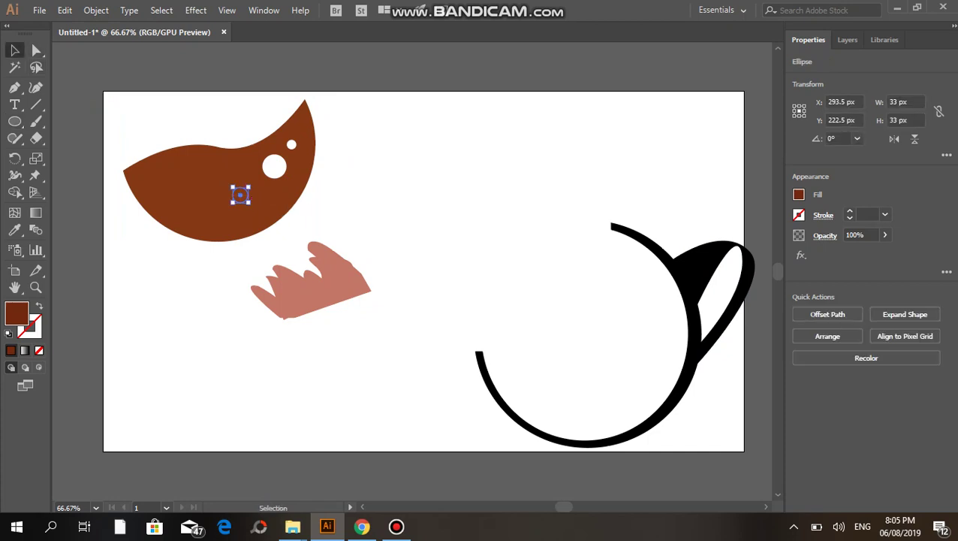
left_click_drag(371, 153, 290, 206)
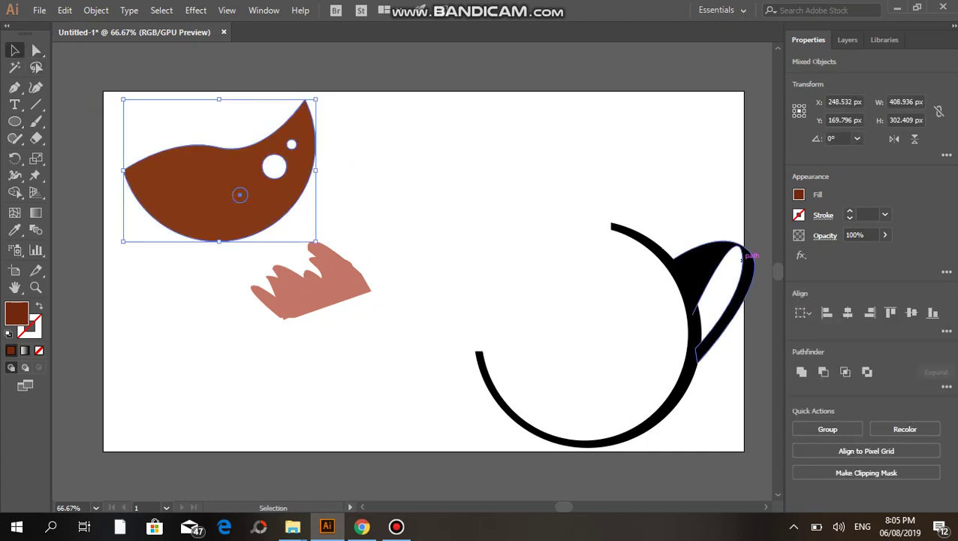
key("ctrl+8")
key("ctrl+shift+a")
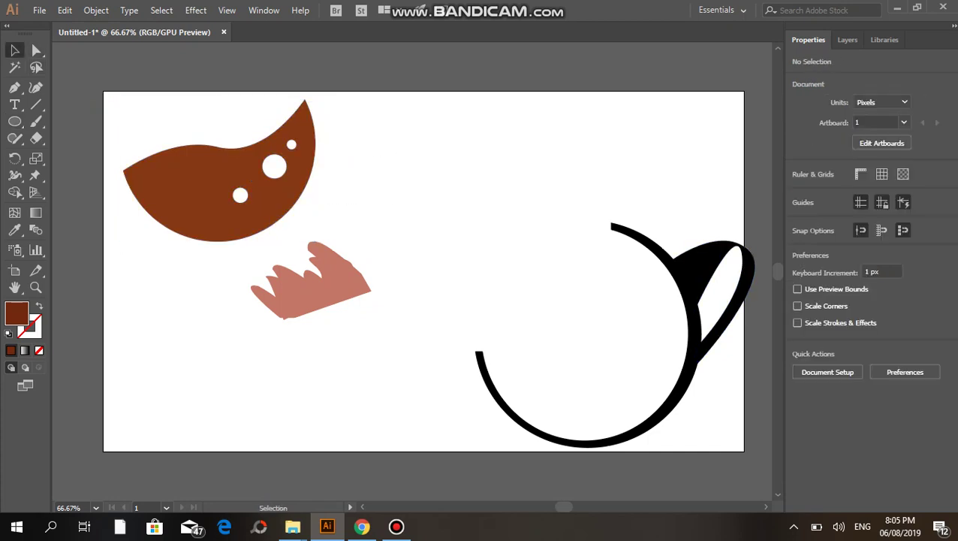
Cut a fourth 25 px bubble hole out of the coffee with Minus Front.
key("l")
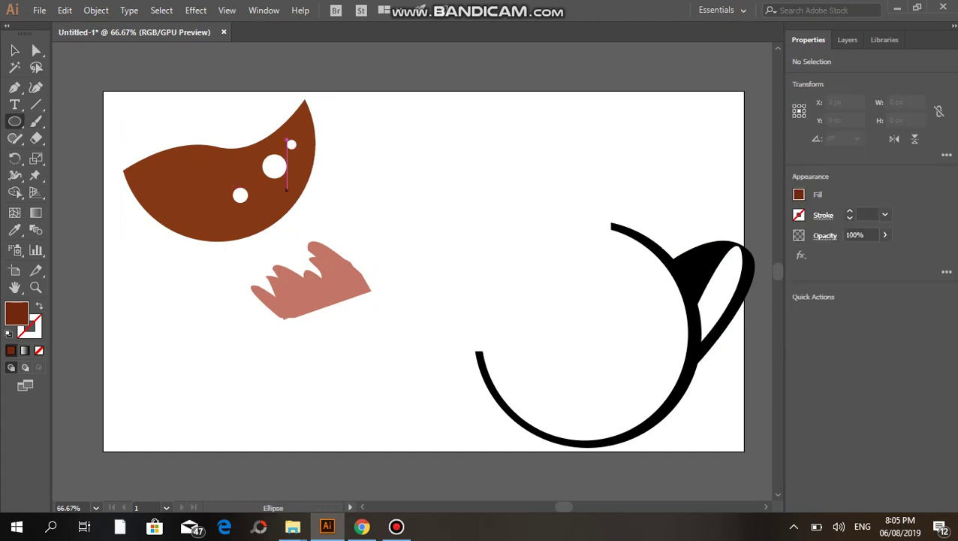
left_click_drag(278, 187, 265, 200)
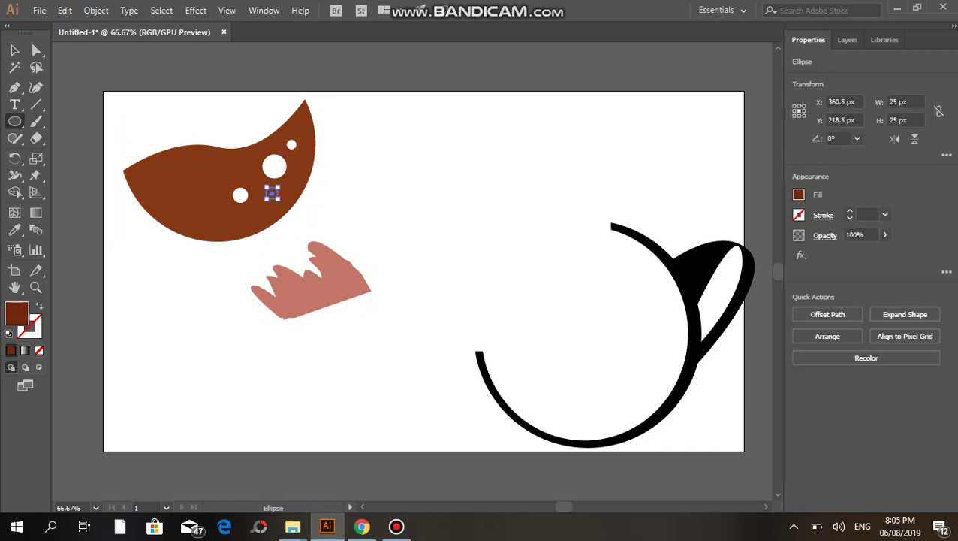
key("v")
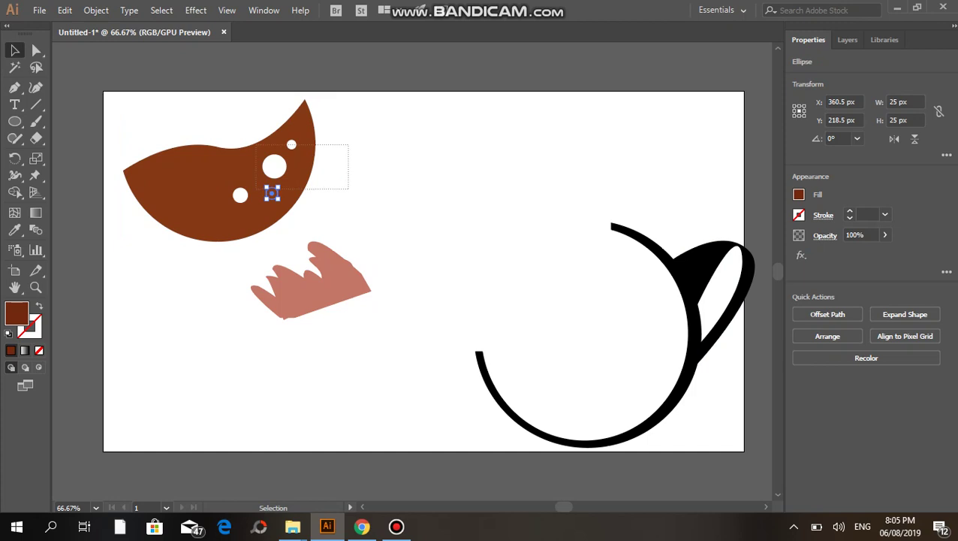
left_click(300, 221, "shift")
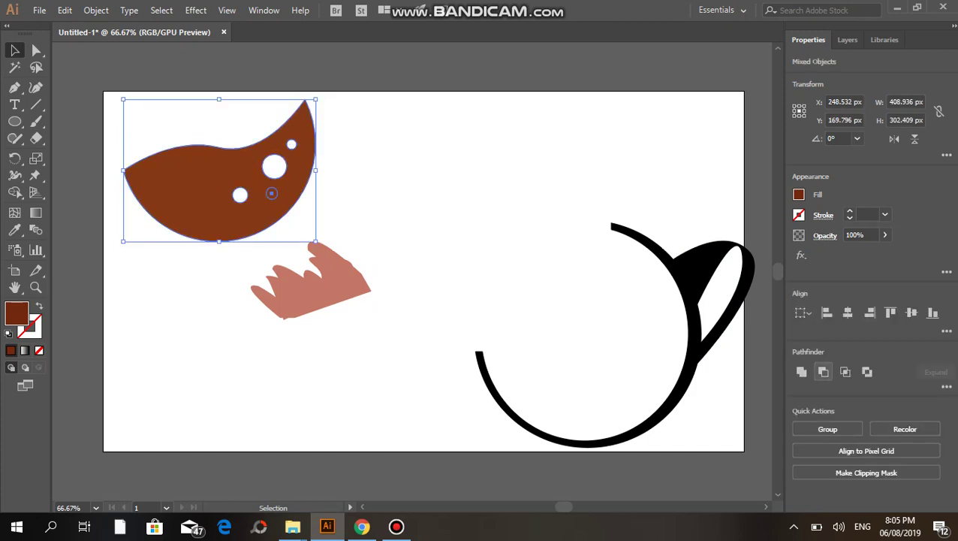
left_click(823, 371)
left_click(450, 285)
left_click(323, 278)
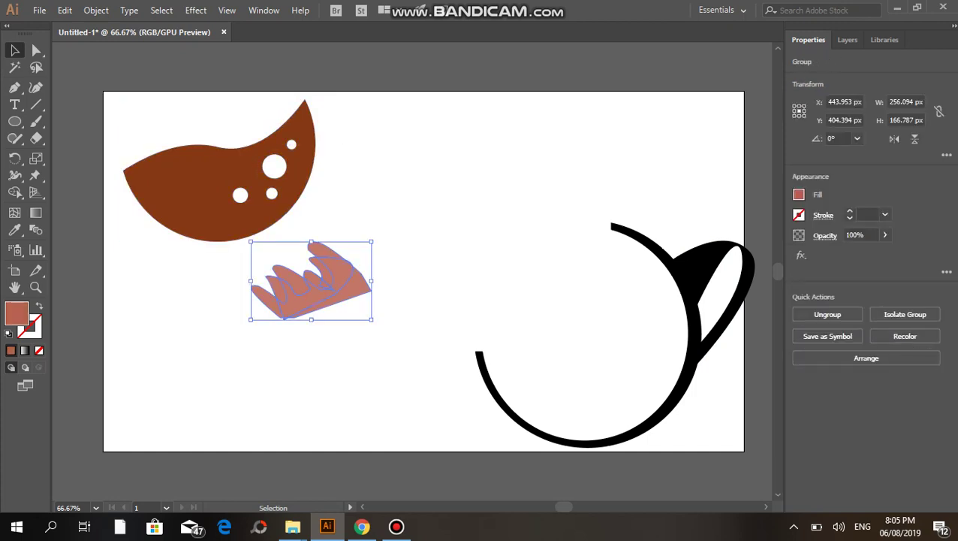
Lighten the splash fill to a brighter pink, E27F74, and move it onto the coffee.
double_click(17, 312)
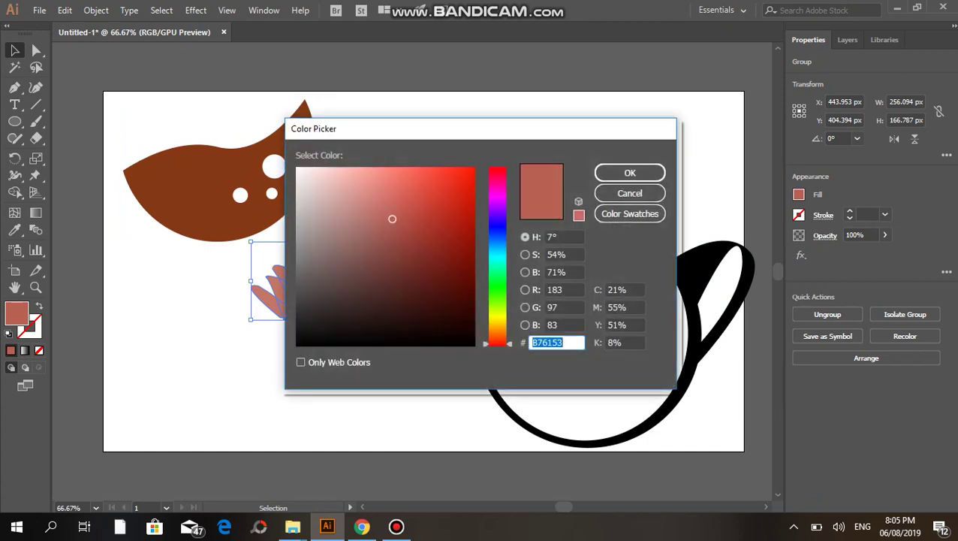
left_click_drag(392, 218, 388, 167)
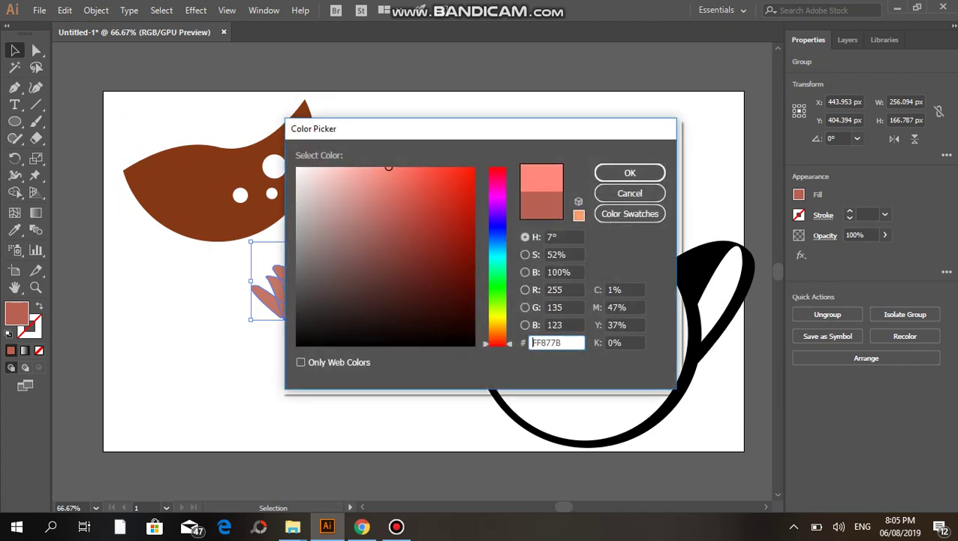
mouse_move(388, 167)
left_mouse_down()
mouse_move(340, 217)
mouse_move(351, 220)
mouse_move(371, 169)
mouse_move(389, 180)
mouse_move(392, 166)
mouse_move(419, 182)
mouse_move(389, 162)
mouse_move(383, 191)
left_mouse_up()
left_click(630, 172)
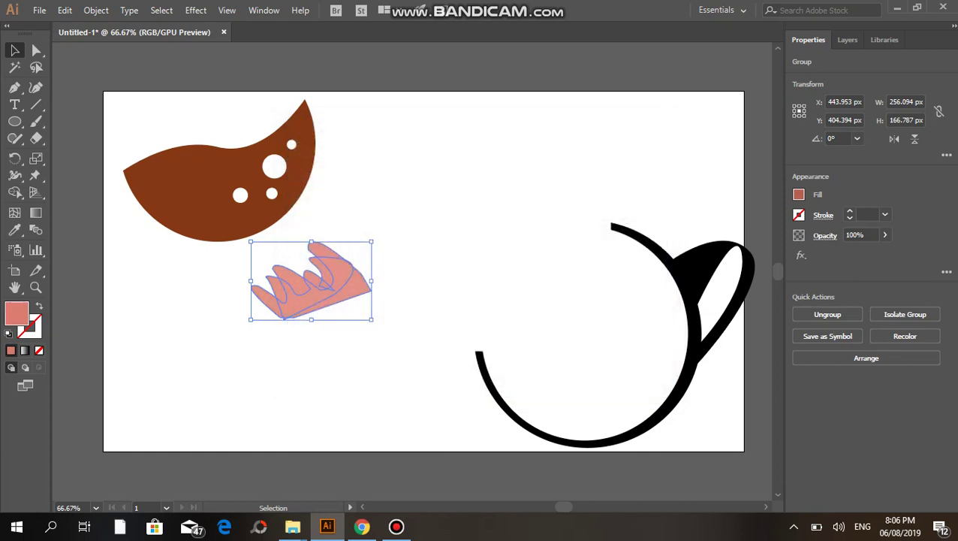
left_click(361, 270)
left_click_drag(342, 276, 238, 155)
Send the pink splash behind the coffee and resize it up and to the left.
key("ctrl+shift+bracketleft")
key("ctrl+shift+a")
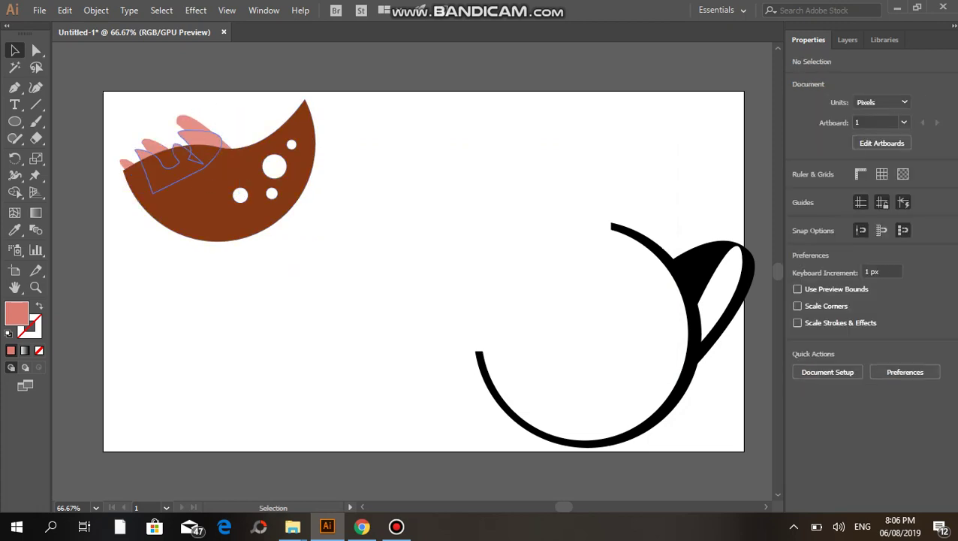
left_click_drag(220, 119, 121, 162)
mouse_move(239, 116)
left_mouse_down()
mouse_move(229, 121)
mouse_move(254, 116)
left_mouse_up()
left_click_drag(120, 116, 116, 108)
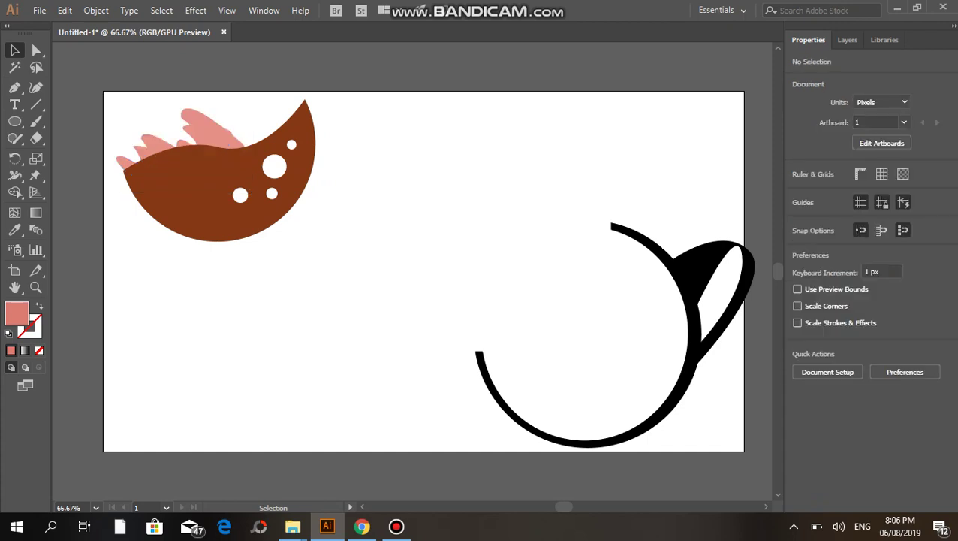
Group the coffee with the splash and move the group inside the black cup.
left_click_drag(355, 233, 189, 141)
right_click(221, 138)
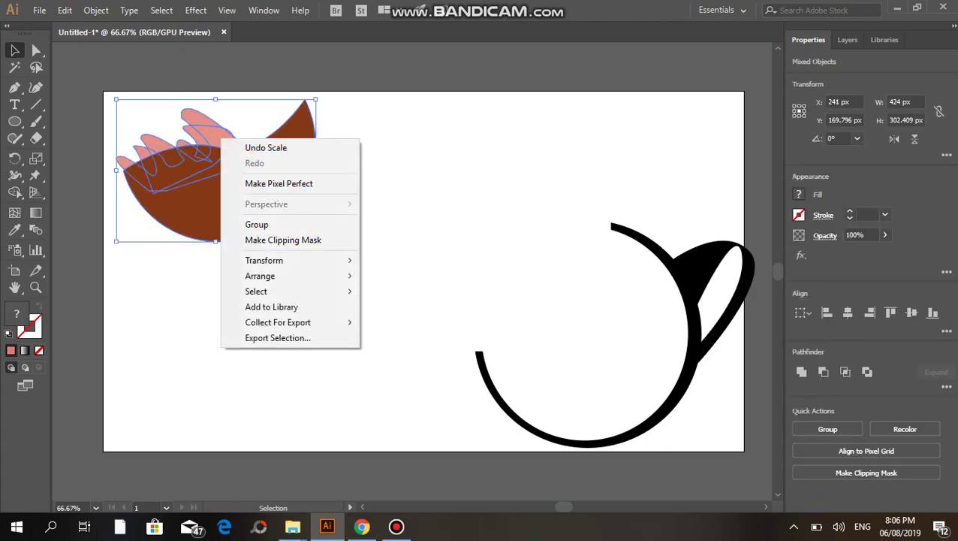
left_click(257, 223)
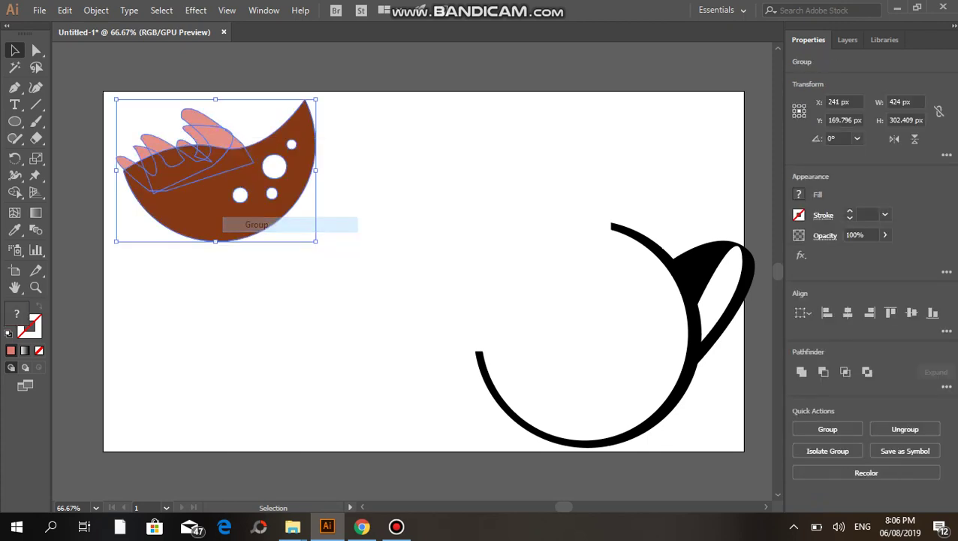
left_click_drag(262, 170, 641, 365)
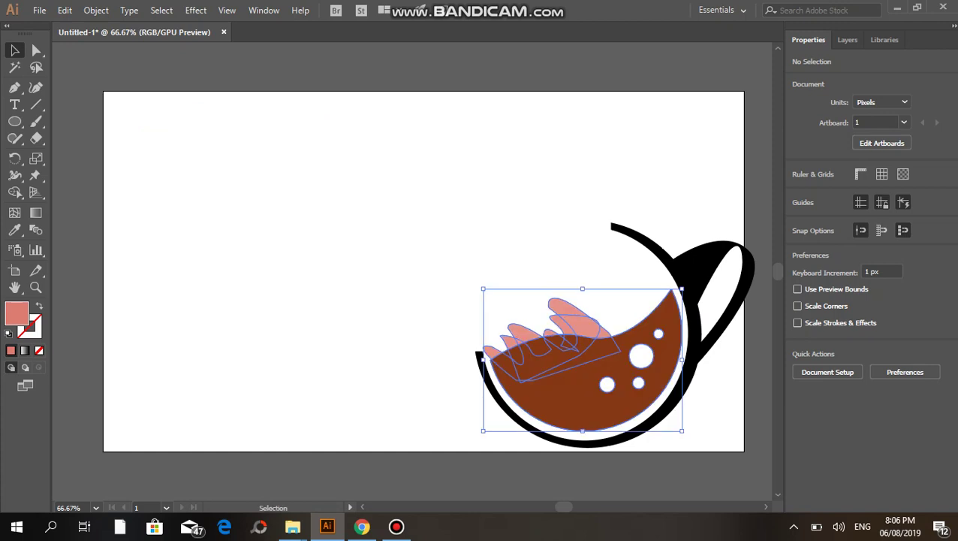
Group all the cup artwork and centre it on the artboard.
key("ctrl+shift+a")
left_click_drag(413, 216, 679, 411)
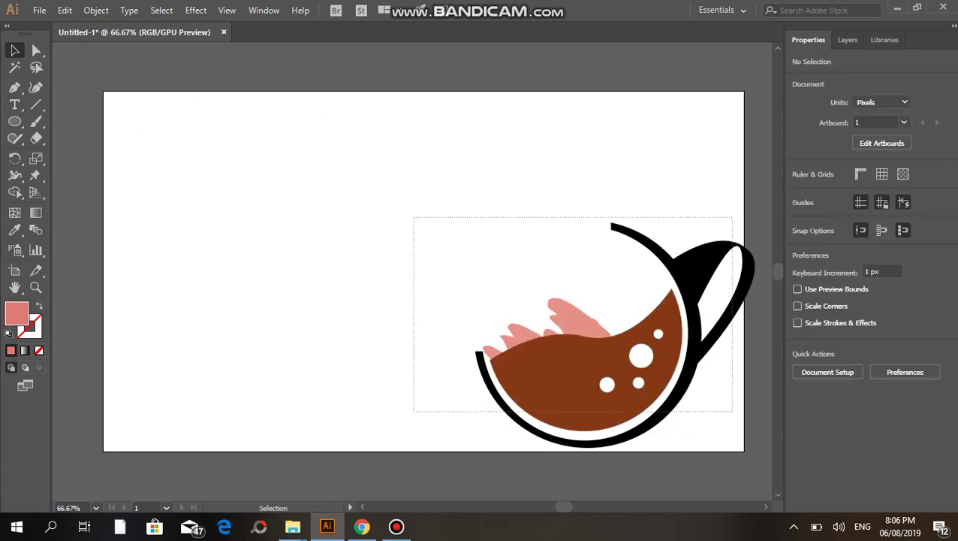
right_click(695, 354)
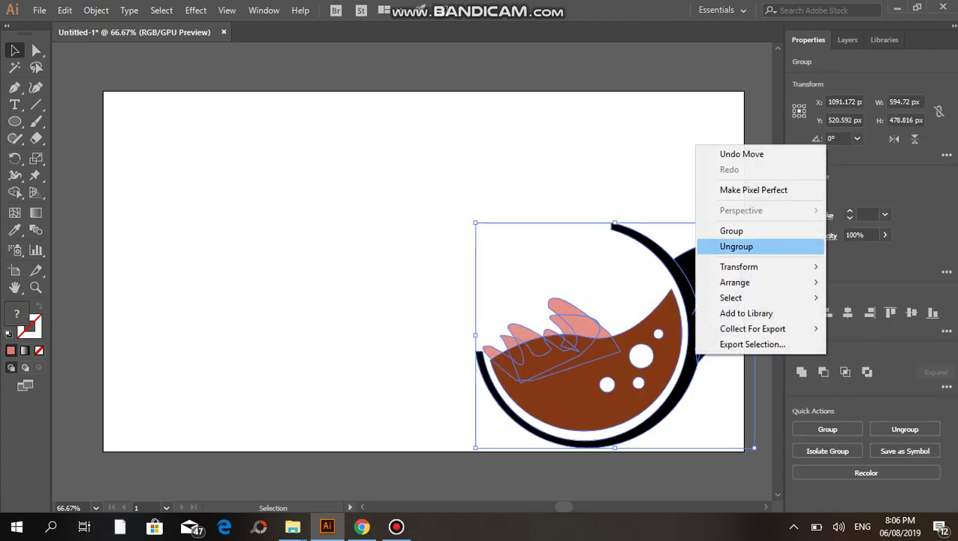
left_click(713, 230)
left_click_drag(692, 274, 448, 199)
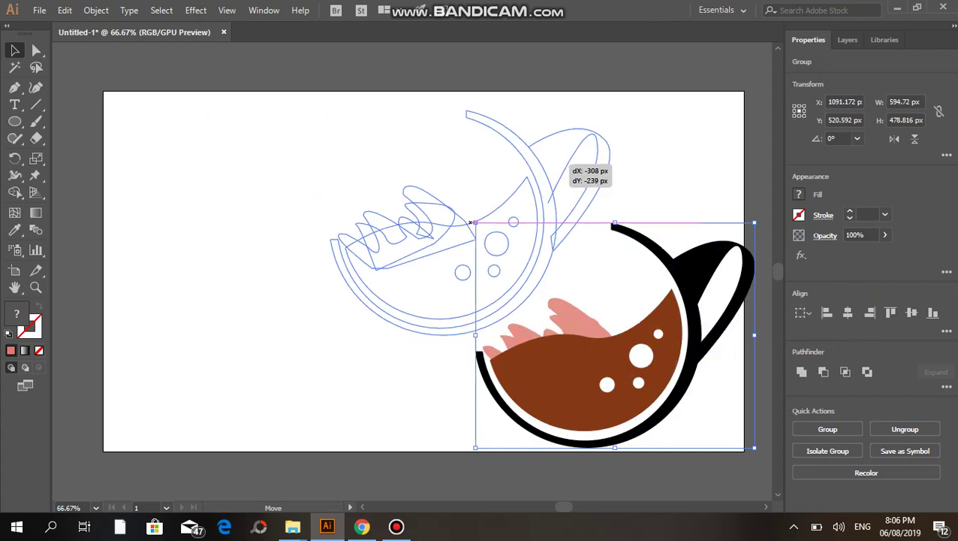
Ungroup the cup and fill the ring and handle dark red, 560800.
key("ctrl+shift+a")
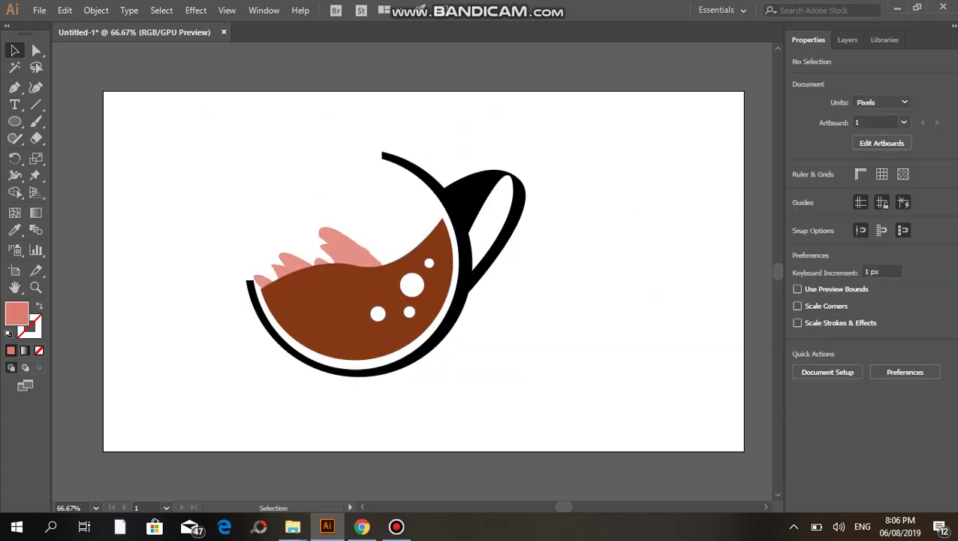
left_click(432, 182)
right_click(432, 182)
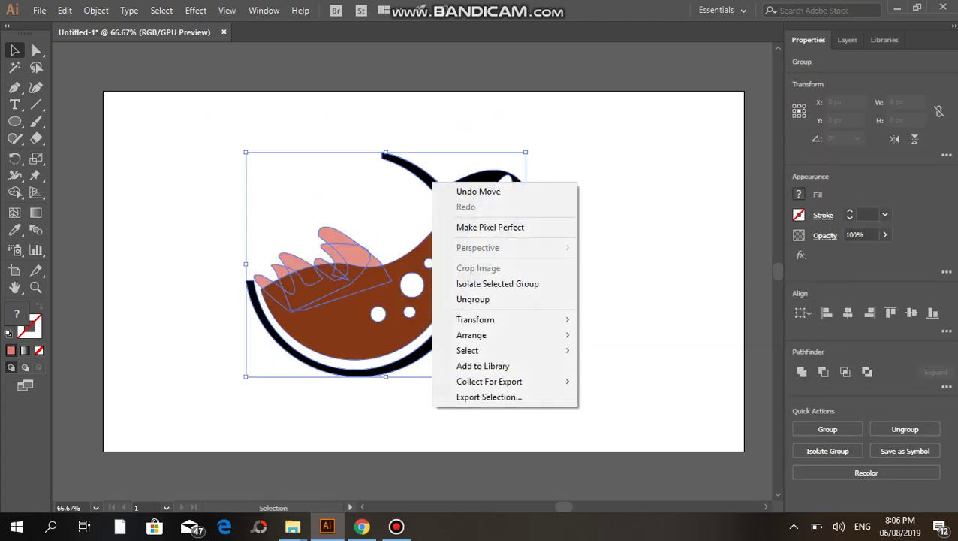
left_click(473, 298)
key("ctrl+shift+a")
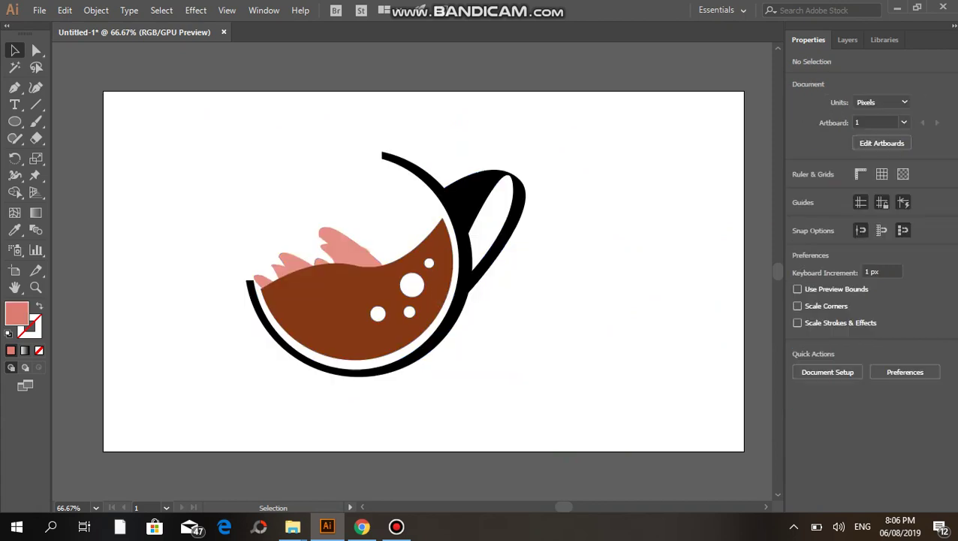
left_click(517, 201)
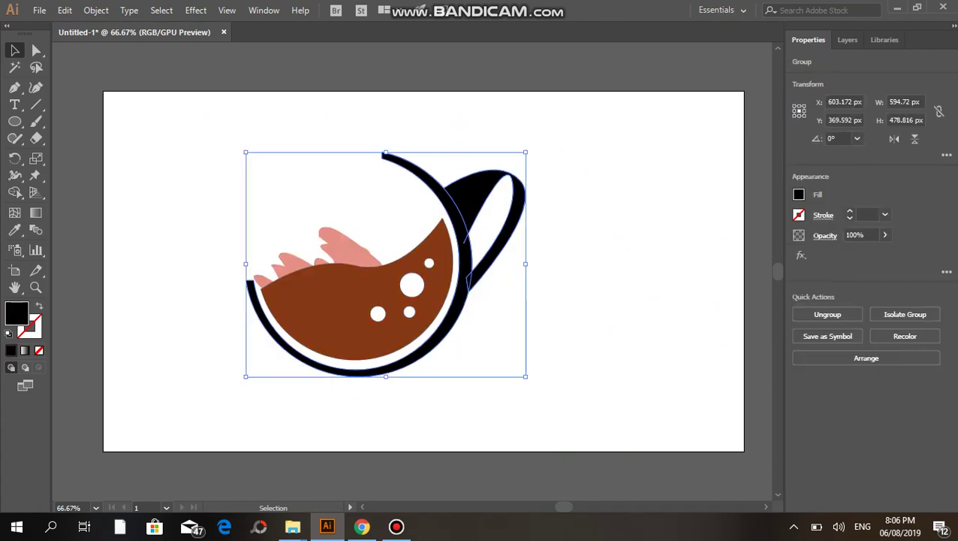
double_click(16, 313)
mouse_move(391, 342)
left_mouse_down()
mouse_move(473, 276)
mouse_move(471, 286)
left_mouse_up()
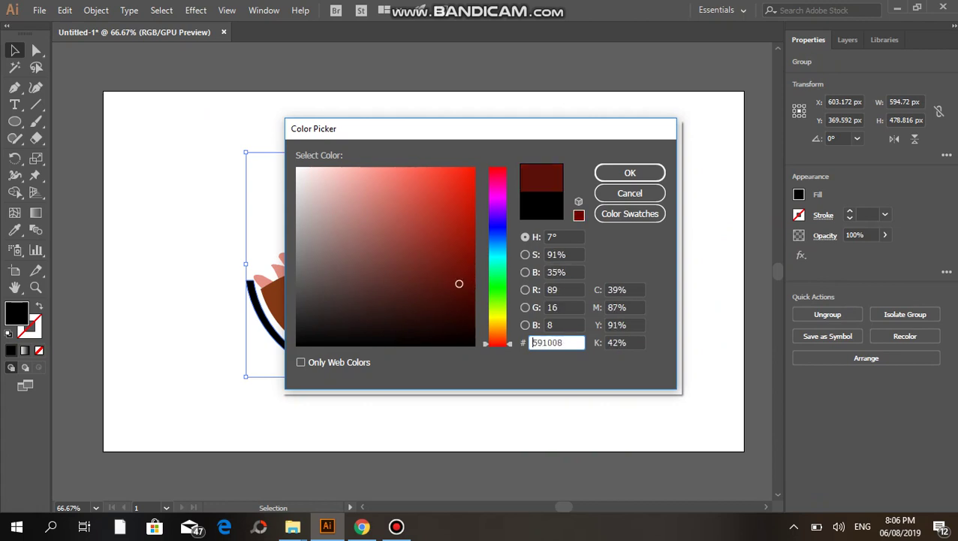
left_click(630, 173)
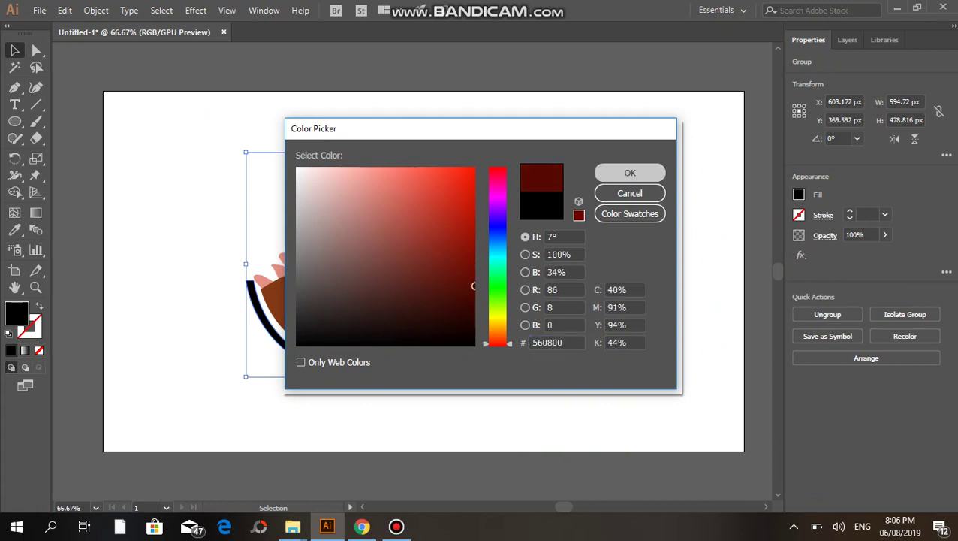
Regroup all the cup artwork.
key("ctrl+shift+a")
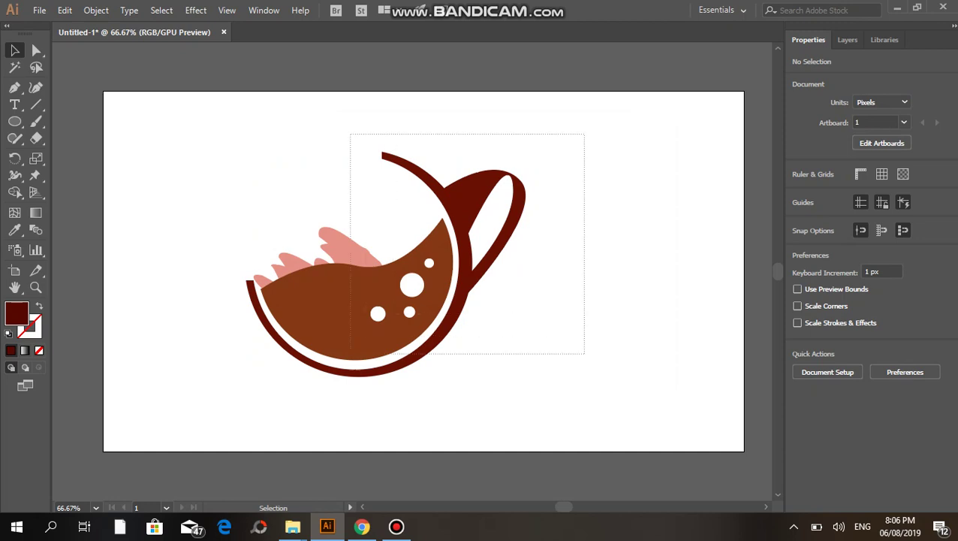
left_click_drag(551, 160, 345, 357)
right_click(360, 105)
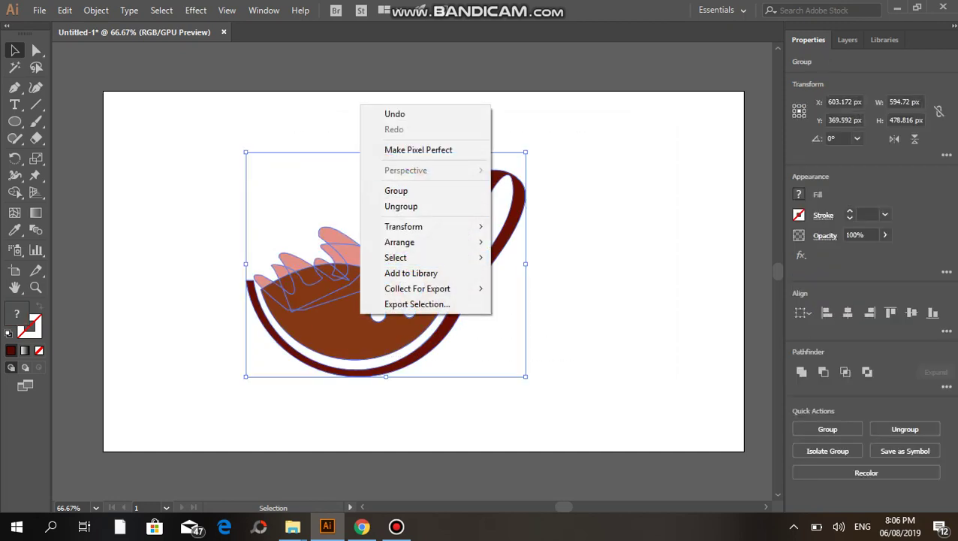
left_click(396, 190)
key("ctrl+shift+a")
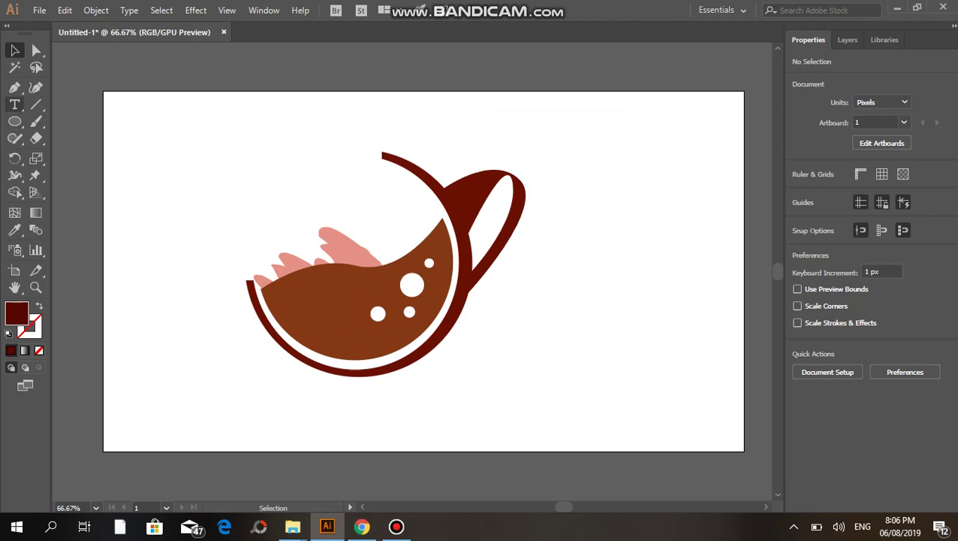
Draw a small droplet shape above the splash with the Pen tool.
left_click(15, 87)
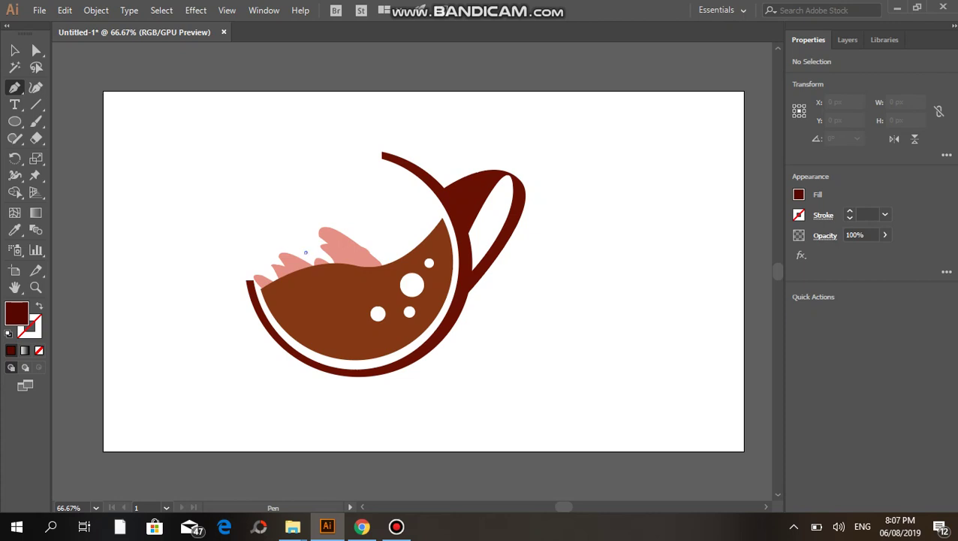
left_click(305, 252)
left_click_drag(308, 249, 308, 249)
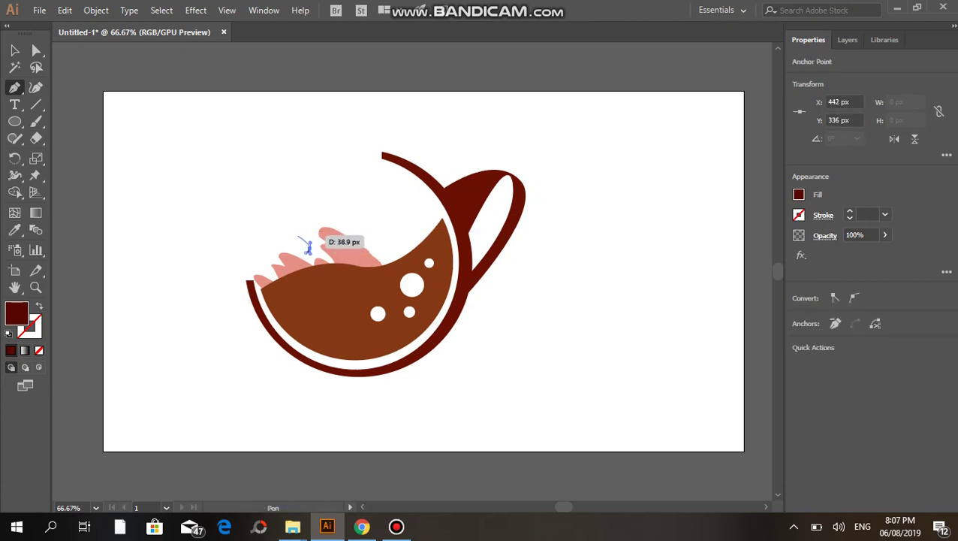
left_click_drag(308, 248, 308, 249)
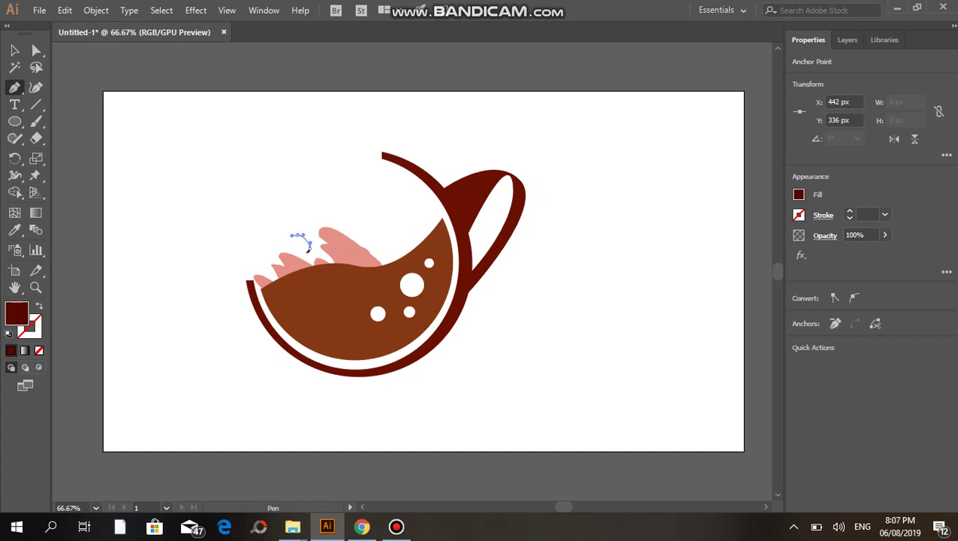
left_click_drag(307, 248, 307, 246)
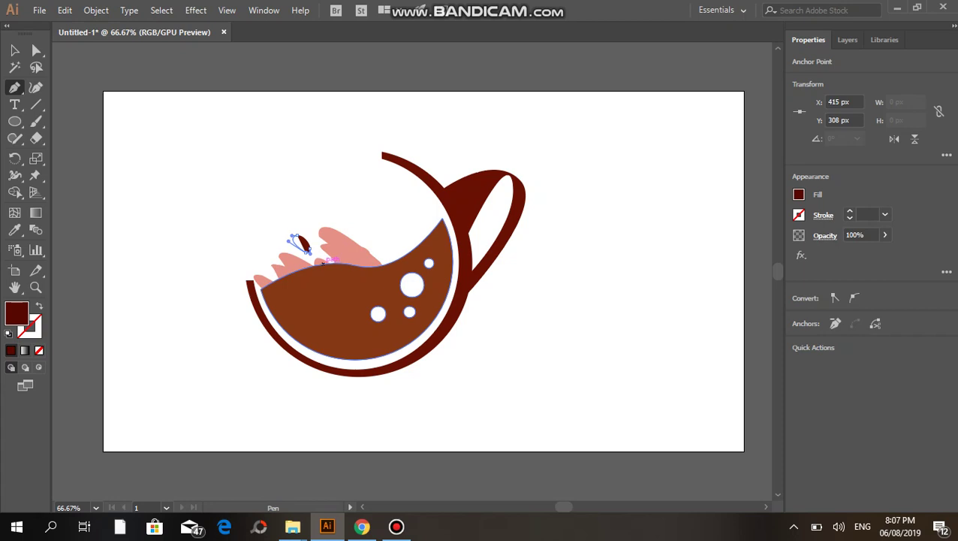
left_click(301, 249)
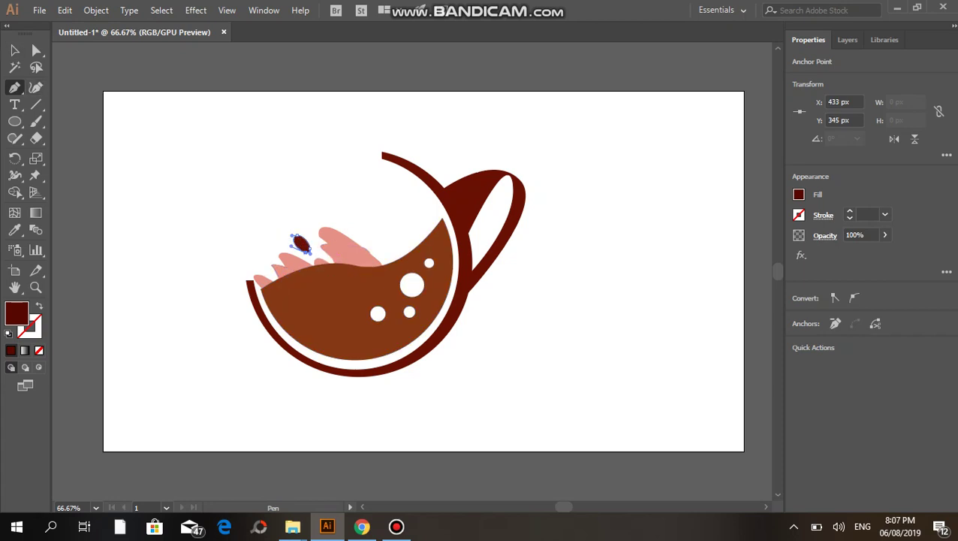
key("v")
key("ctrl+shift+a")
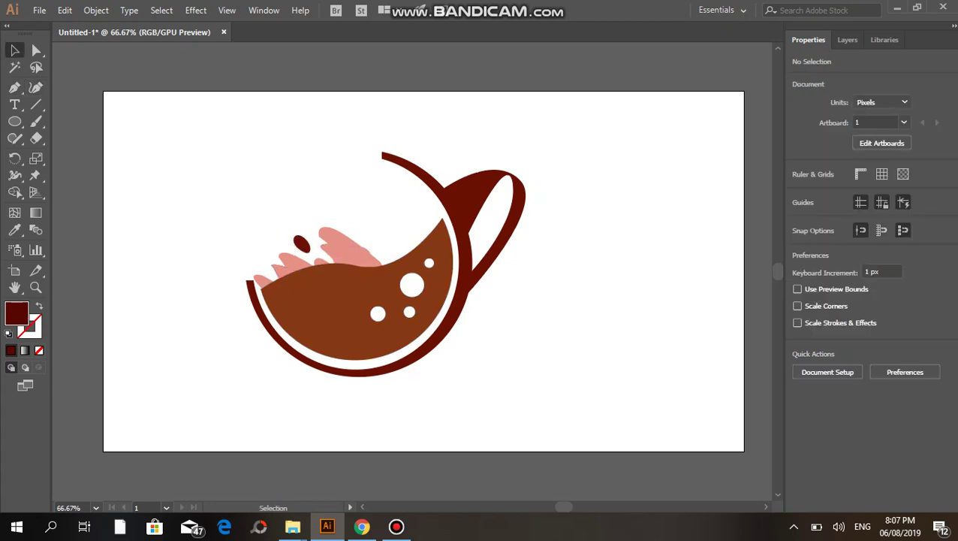
Recolour the droplet with the splash's pink using the Eyedropper.
left_click(300, 242)
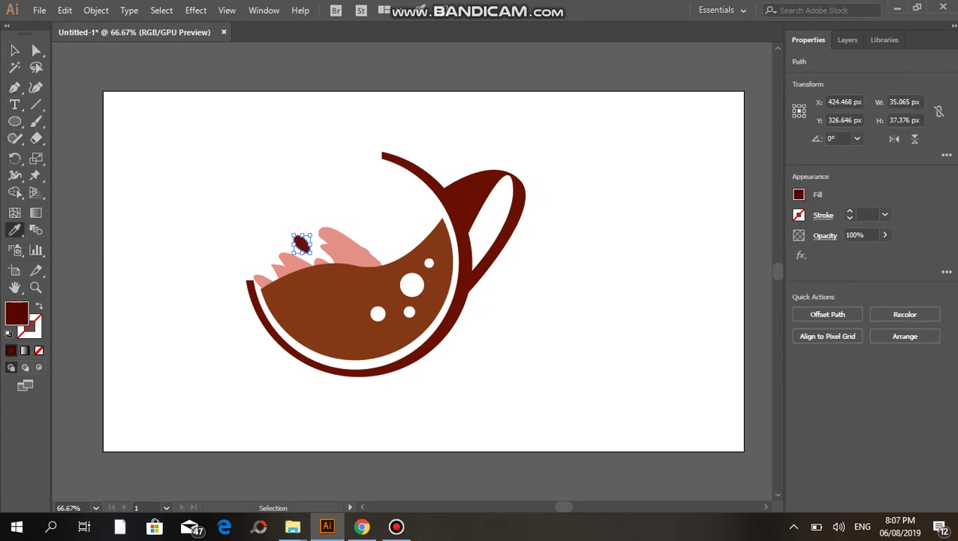
left_click(14, 230)
left_click(342, 246)
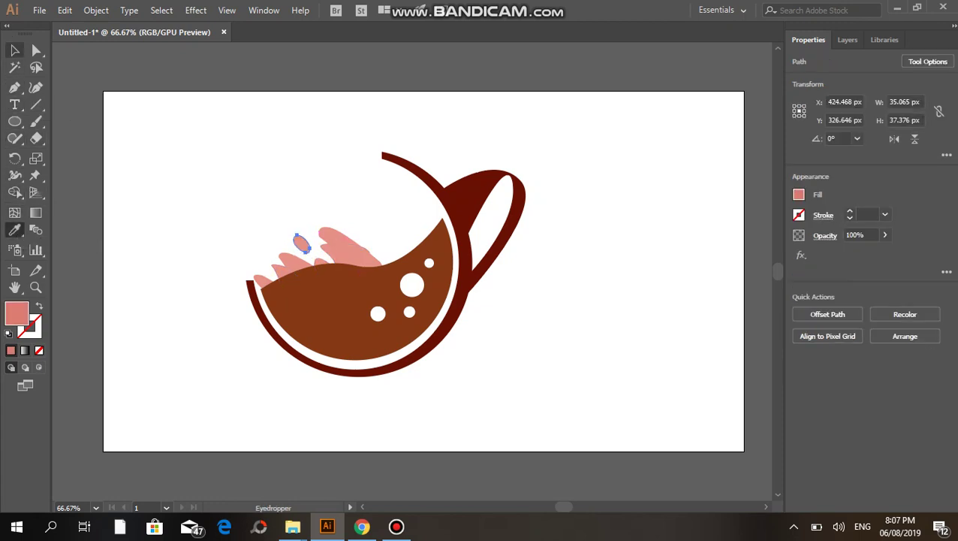
key("v")
key("ctrl+shift+a")
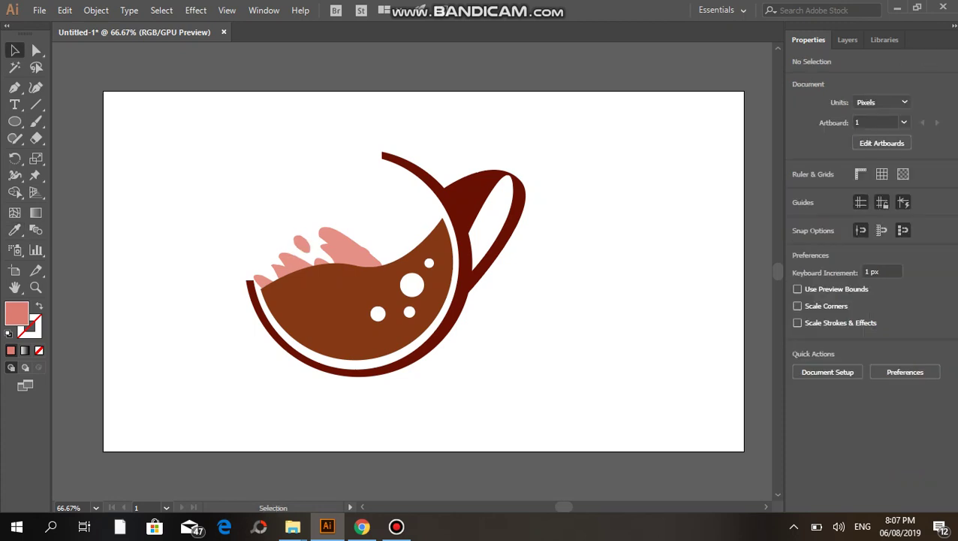
Group all the cup pieces, droplet included, into one group.
mouse_move(203, 129)
left_mouse_down()
mouse_move(341, 252)
mouse_move(451, 316)
left_mouse_up()
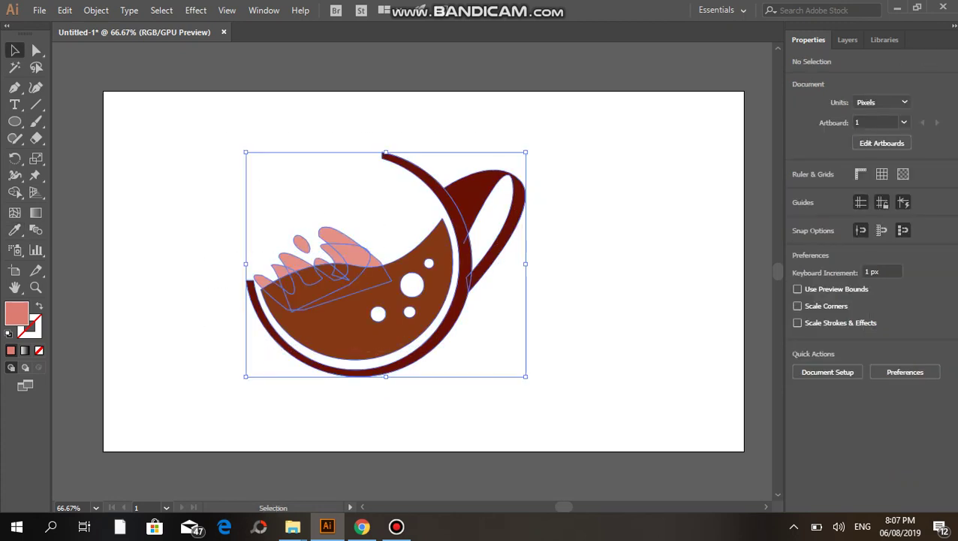
right_click(446, 288)
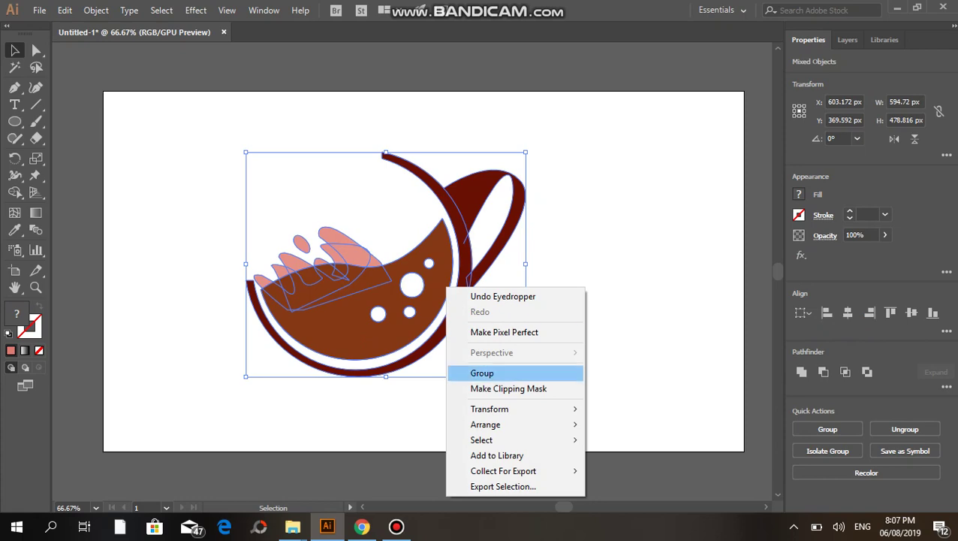
left_click(482, 373)
left_click(570, 352)
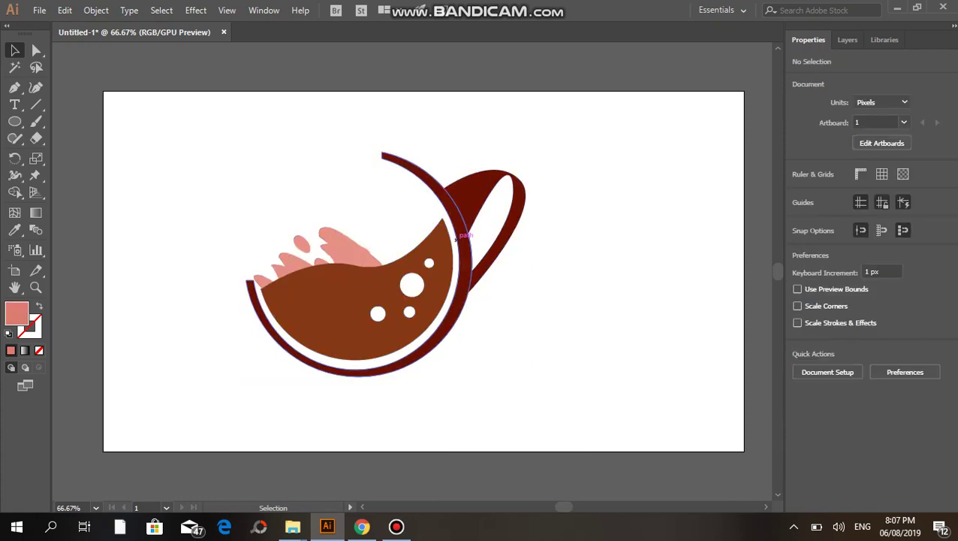
Move the cup aside and draw a 1366 × 768 px rectangle covering the artboard.
left_click_drag(327, 363, 682, 113)
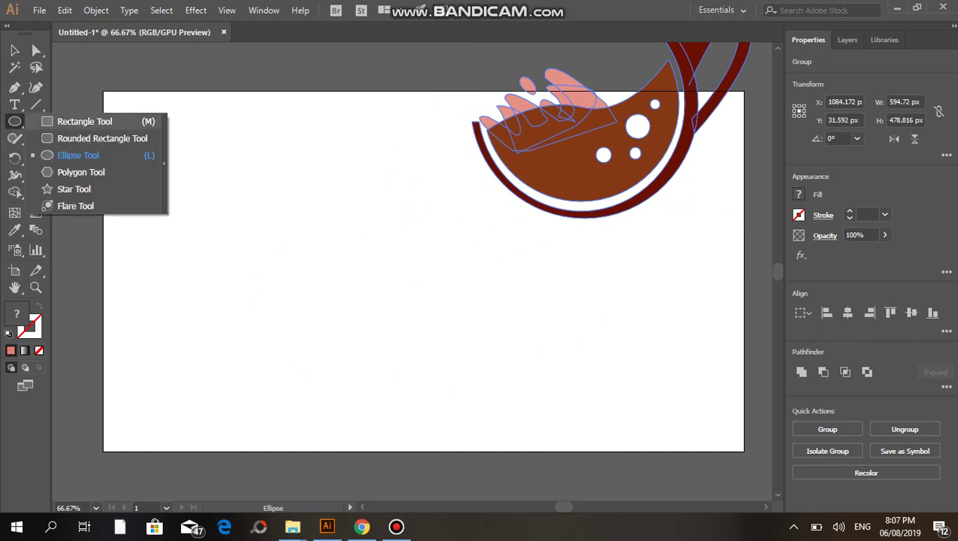
left_click_drag(14, 120, 67, 120)
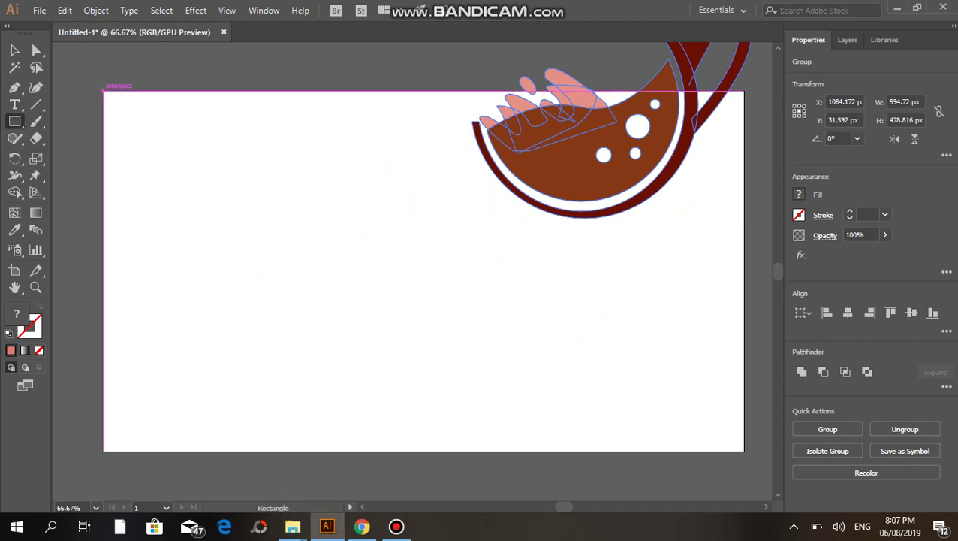
mouse_move(103, 91)
left_mouse_down()
mouse_move(266, 224)
mouse_move(744, 450)
left_mouse_up()
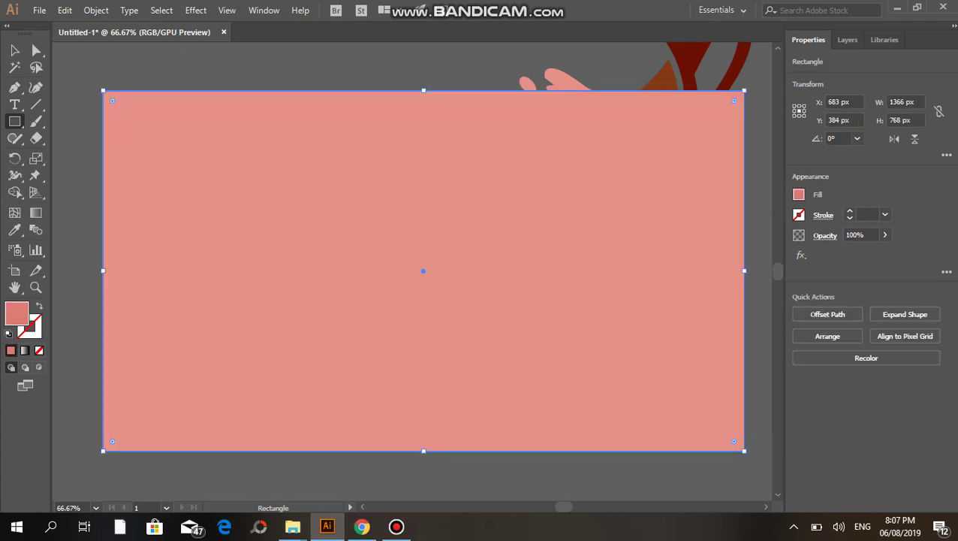
Fill the background rectangle with a muted dusty rose, B76967.
double_click(16, 313)
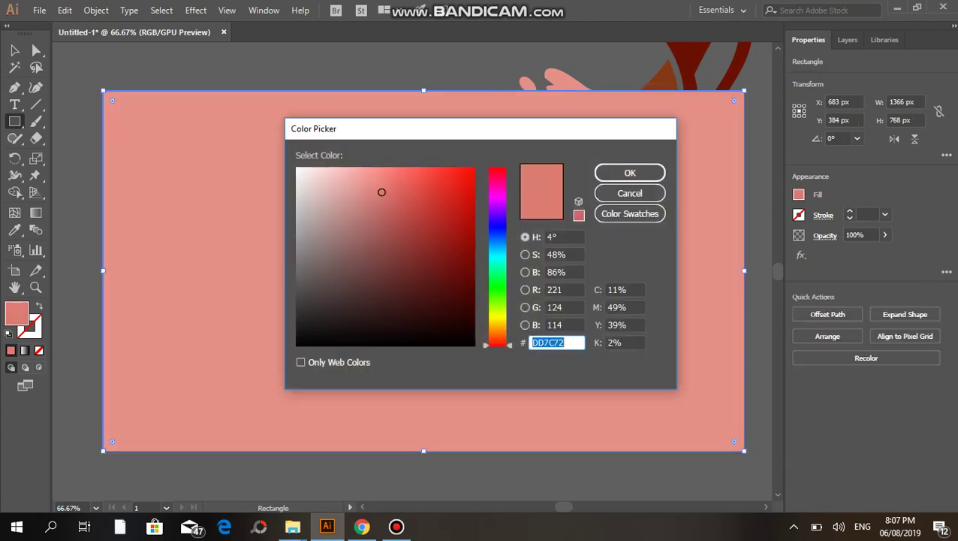
mouse_move(383, 190)
left_mouse_down()
mouse_move(373, 197)
mouse_move(388, 191)
mouse_move(434, 335)
mouse_move(340, 289)
mouse_move(346, 223)
mouse_move(347, 247)
left_mouse_up()
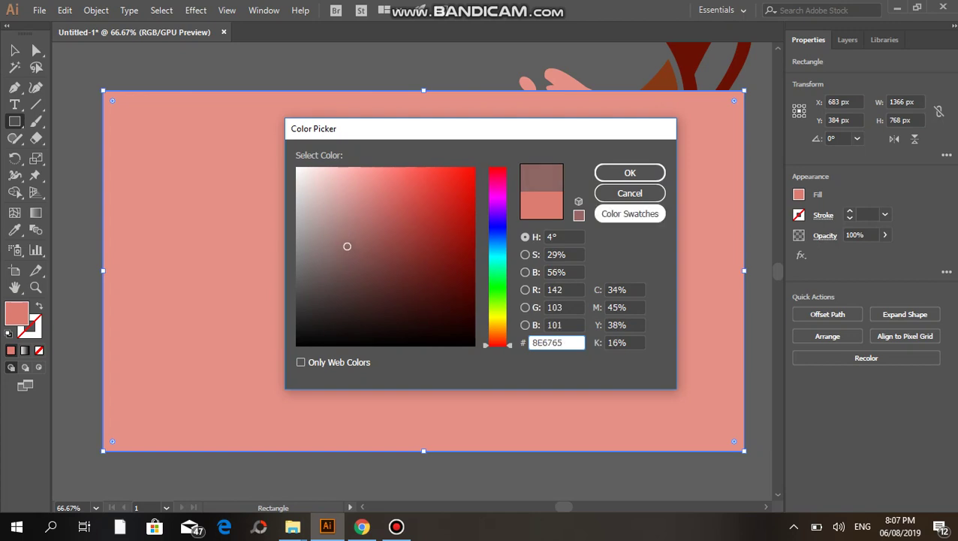
key("Return")
left_click(509, 77)
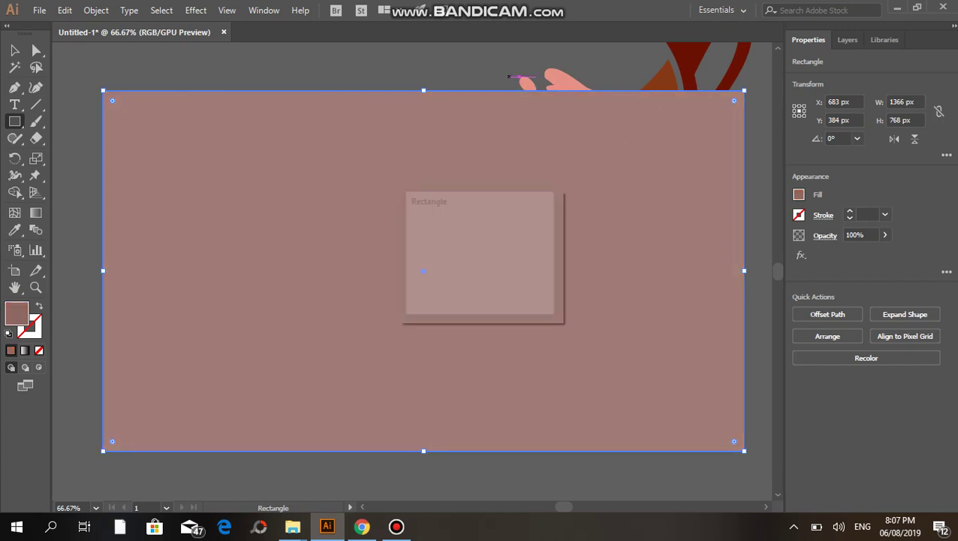
key("Escape")
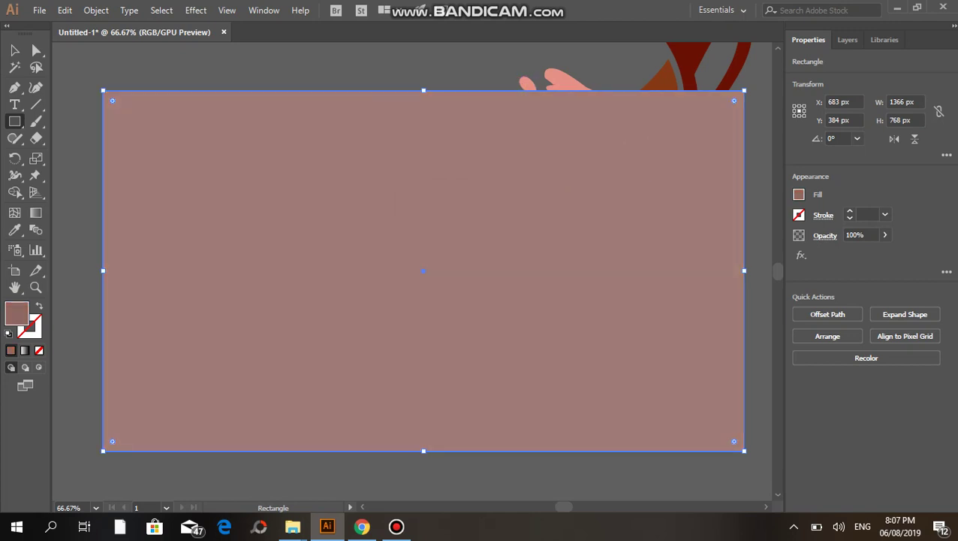
double_click(16, 312)
type("A56362")
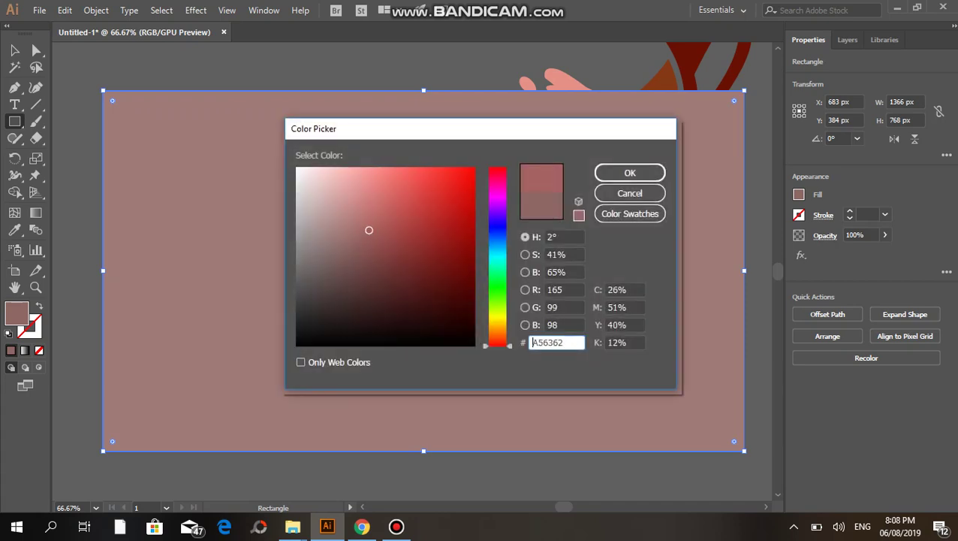
mouse_move(374, 230)
left_mouse_down()
mouse_move(396, 204)
mouse_move(374, 217)
left_mouse_up()
key("Return")
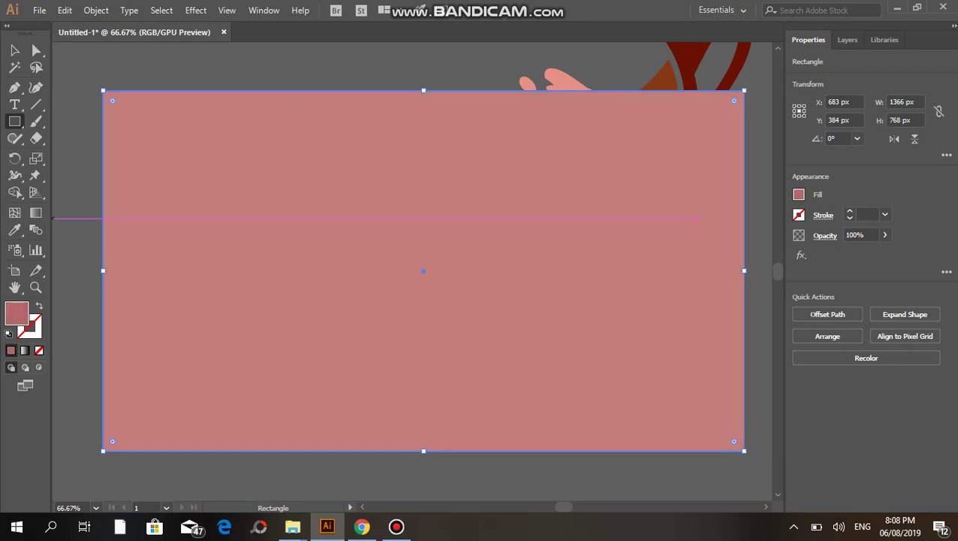
Bring the cup artwork in front of the background and centre it.
key("v")
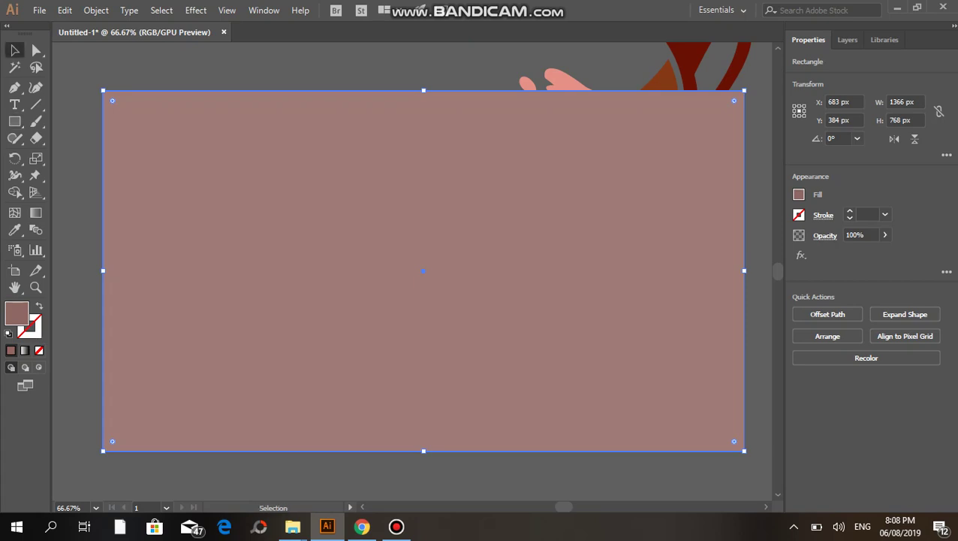
key("ctrl+shift+a")
left_click(685, 73)
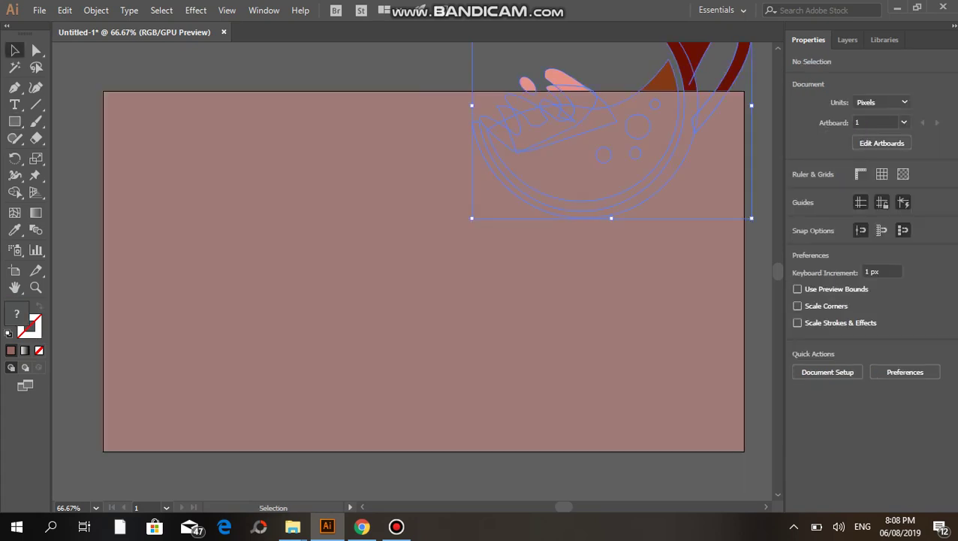
right_click(688, 71)
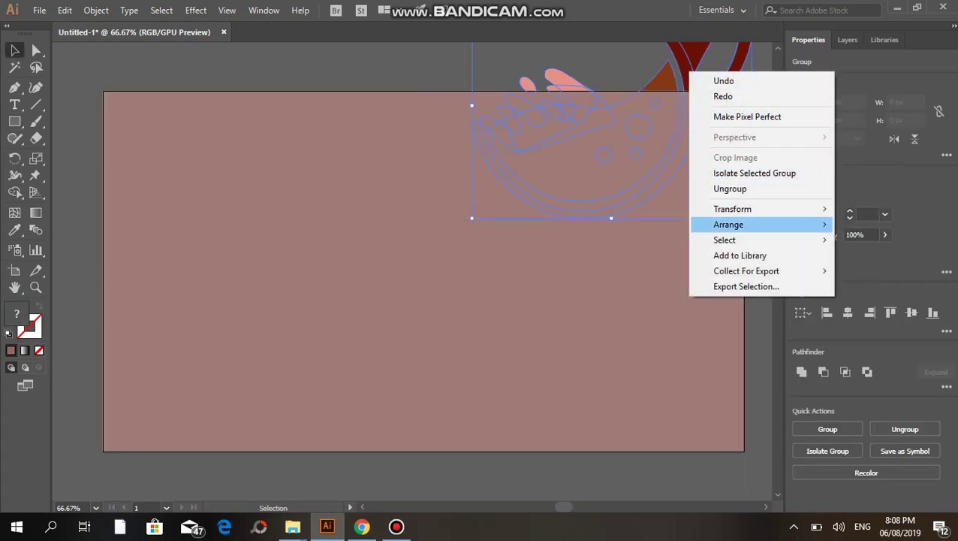
left_click(554, 224)
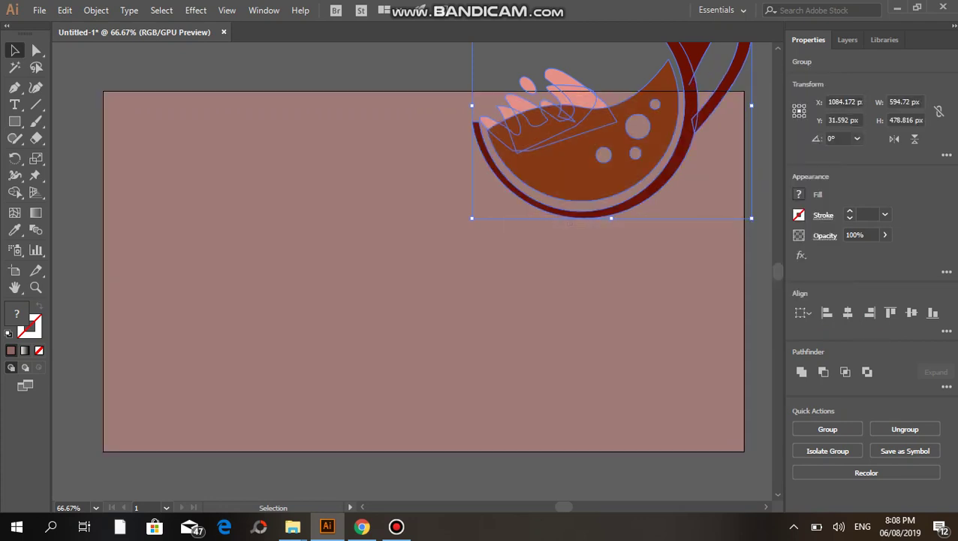
left_click_drag(704, 61, 522, 222)
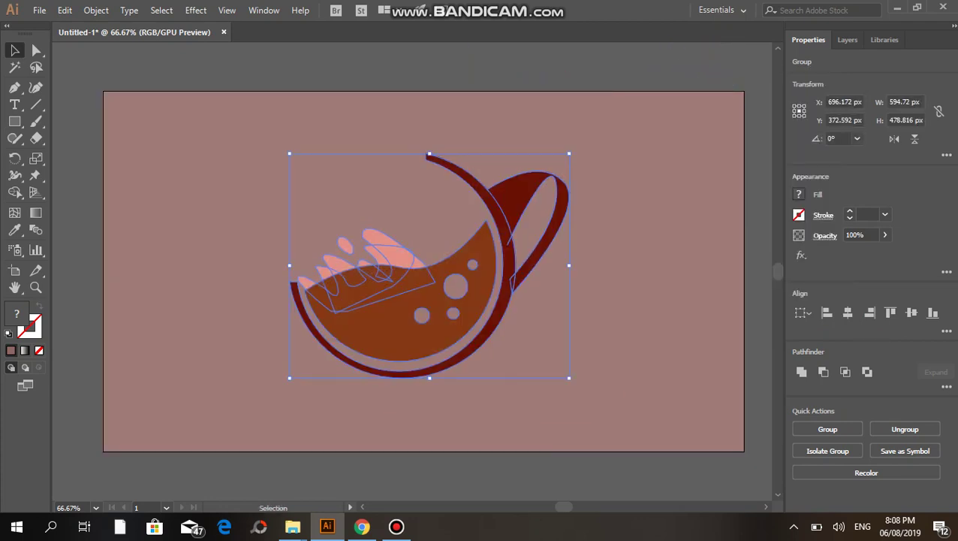
Enlarge the cup artwork to 706 × 558 px and nudge it into place.
key("ctrl+shift+a")
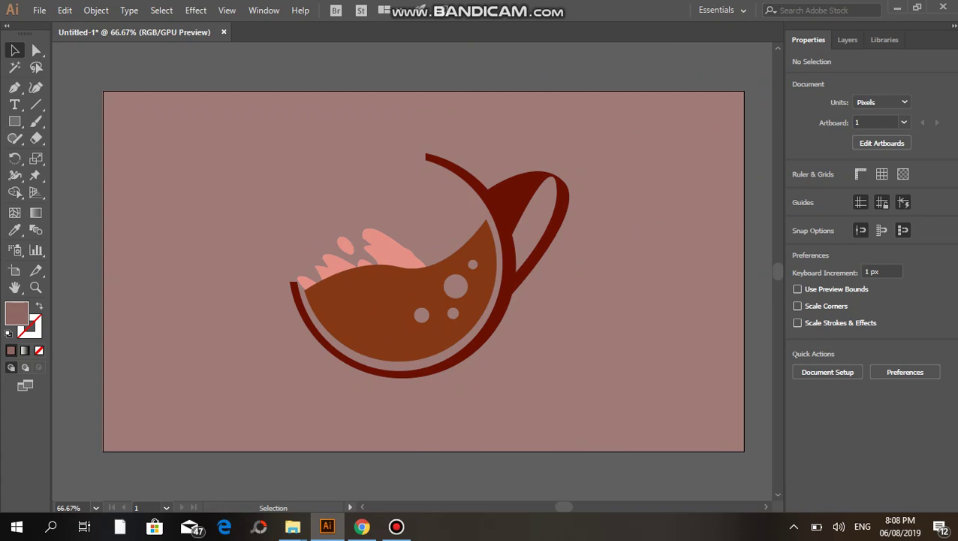
left_click(398, 323)
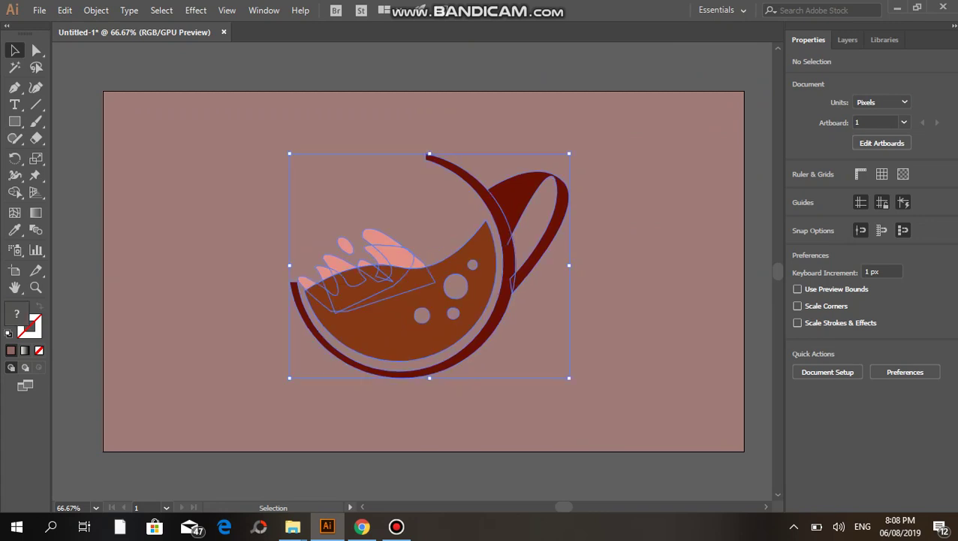
left_click_drag(569, 154, 621, 116)
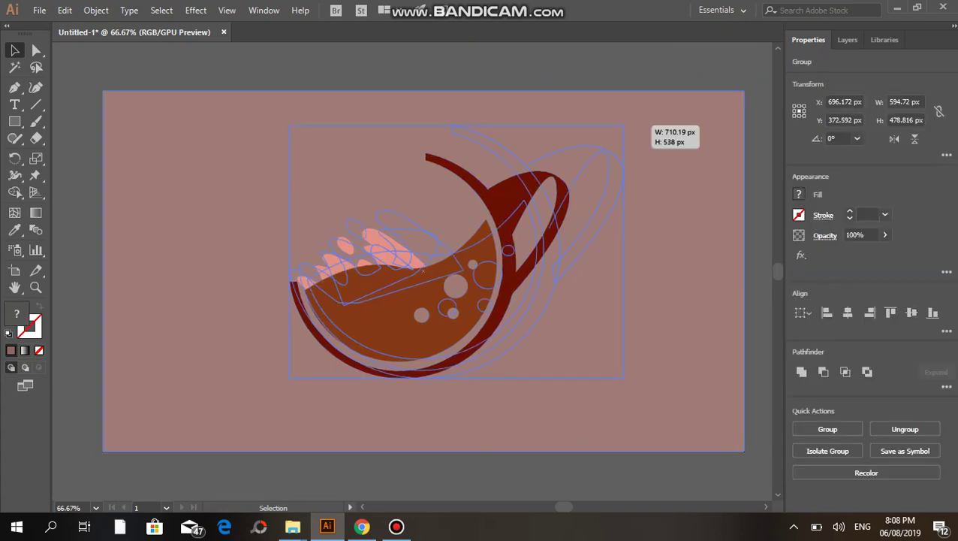
left_click_drag(456, 267, 434, 272)
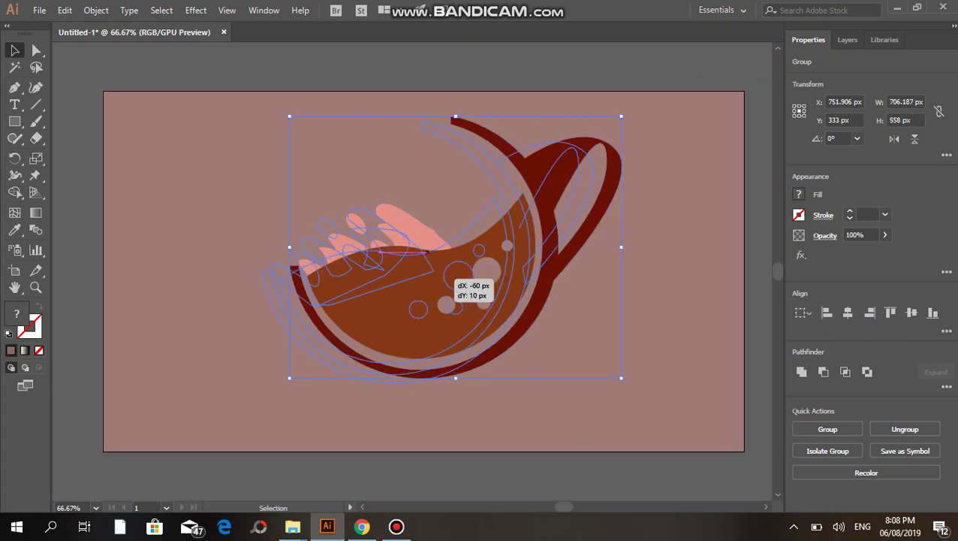
key("ctrl+shift+a")
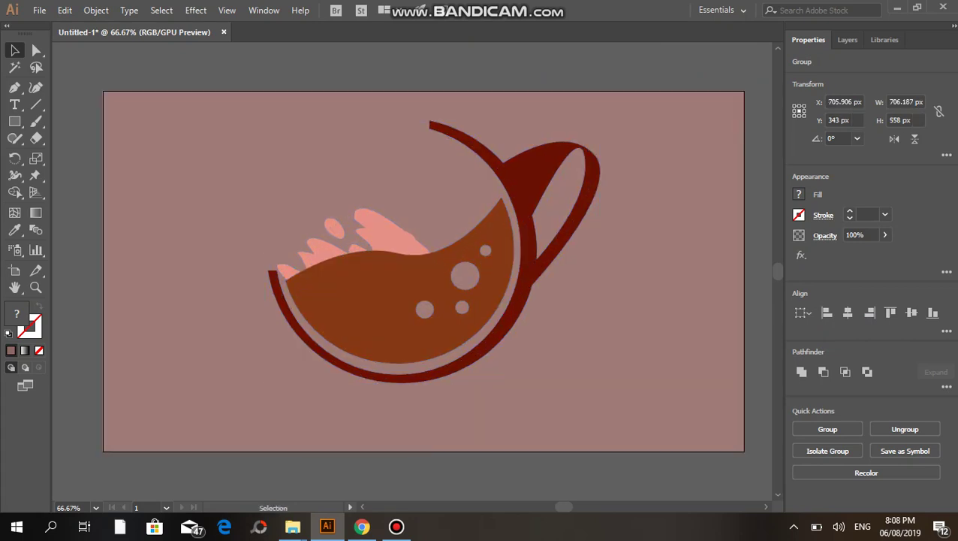
Open the File menu to reach the Export options.
left_click(39, 10)
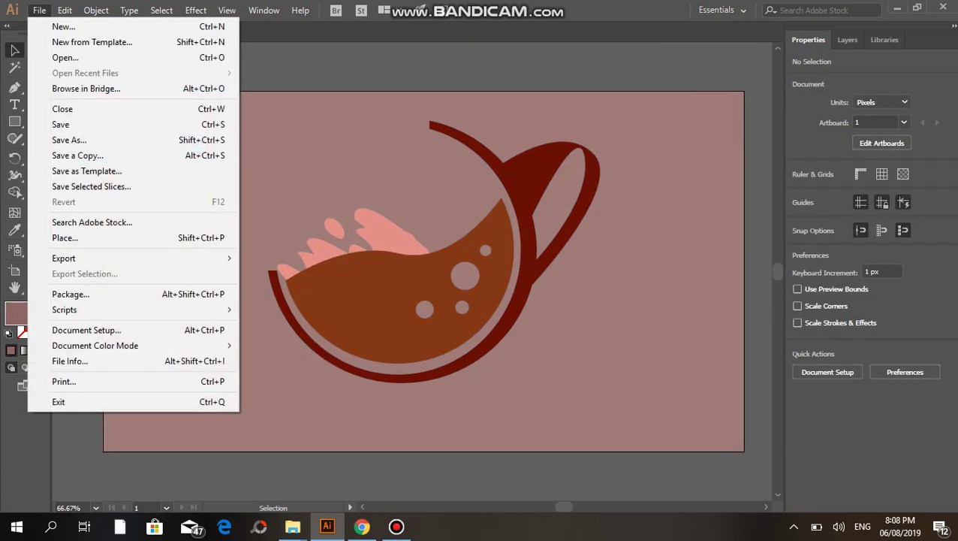